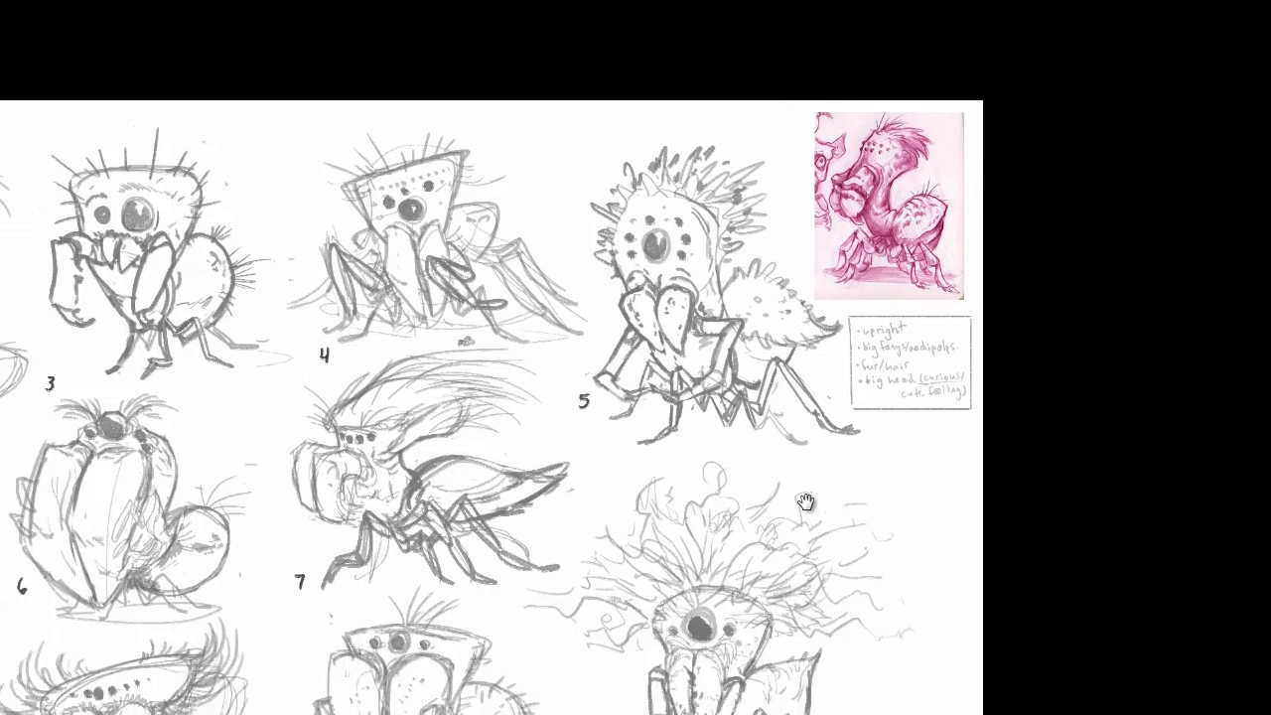
Bring back the hidden panels and lower the opacity of the rough sketch layer to 43%
key(ctrl+minus)
drag(480, 622, 463, 574)
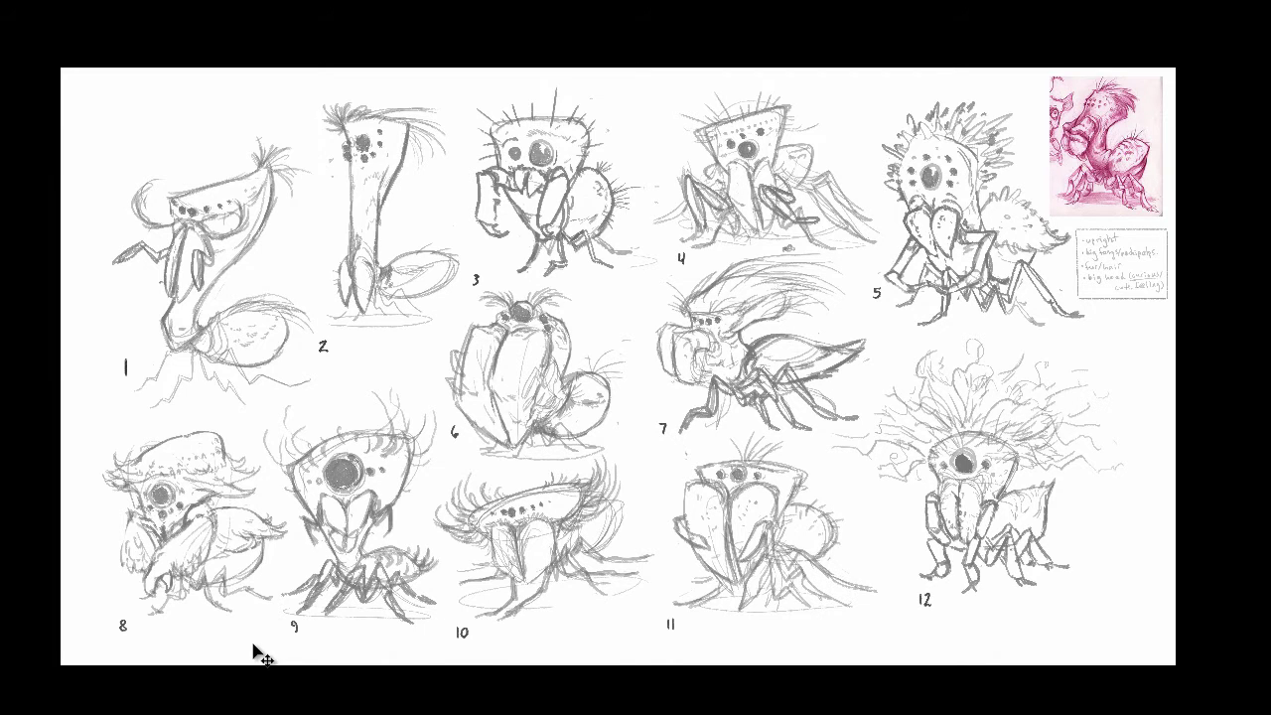
key(Tab)
mouse_move(648, 582)
mouse_down()
mouse_move(728, 493)
mouse_move(751, 493)
mouse_move(735, 487)
mouse_up()
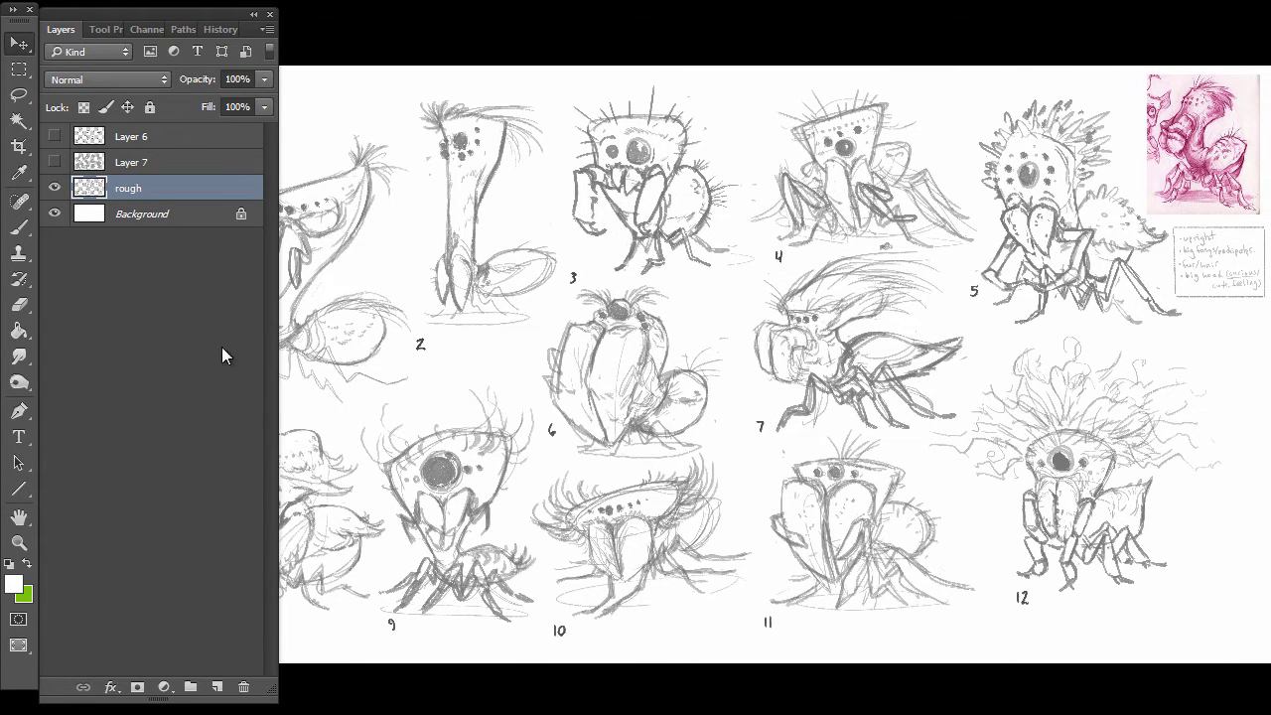
drag(200, 82, 141, 80)
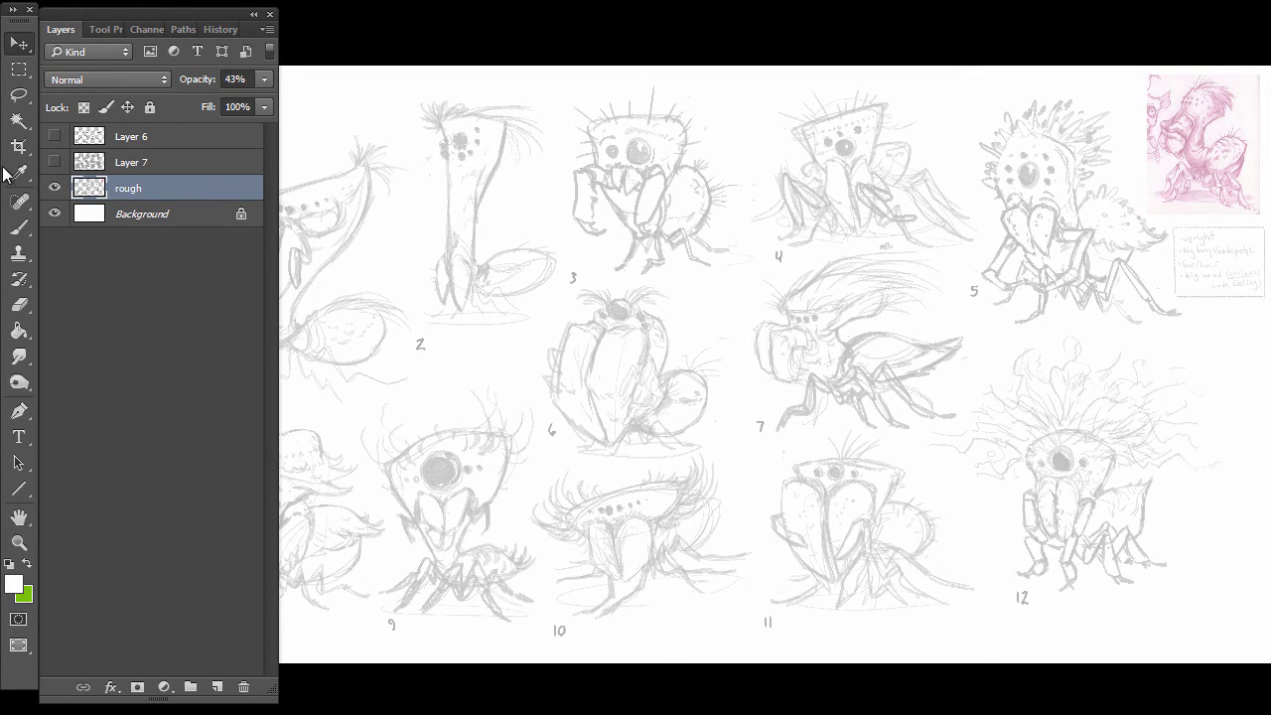
Turn on the Layer 6 line art, then fade the rough layer to 37% opacity and hide it
click(55, 136)
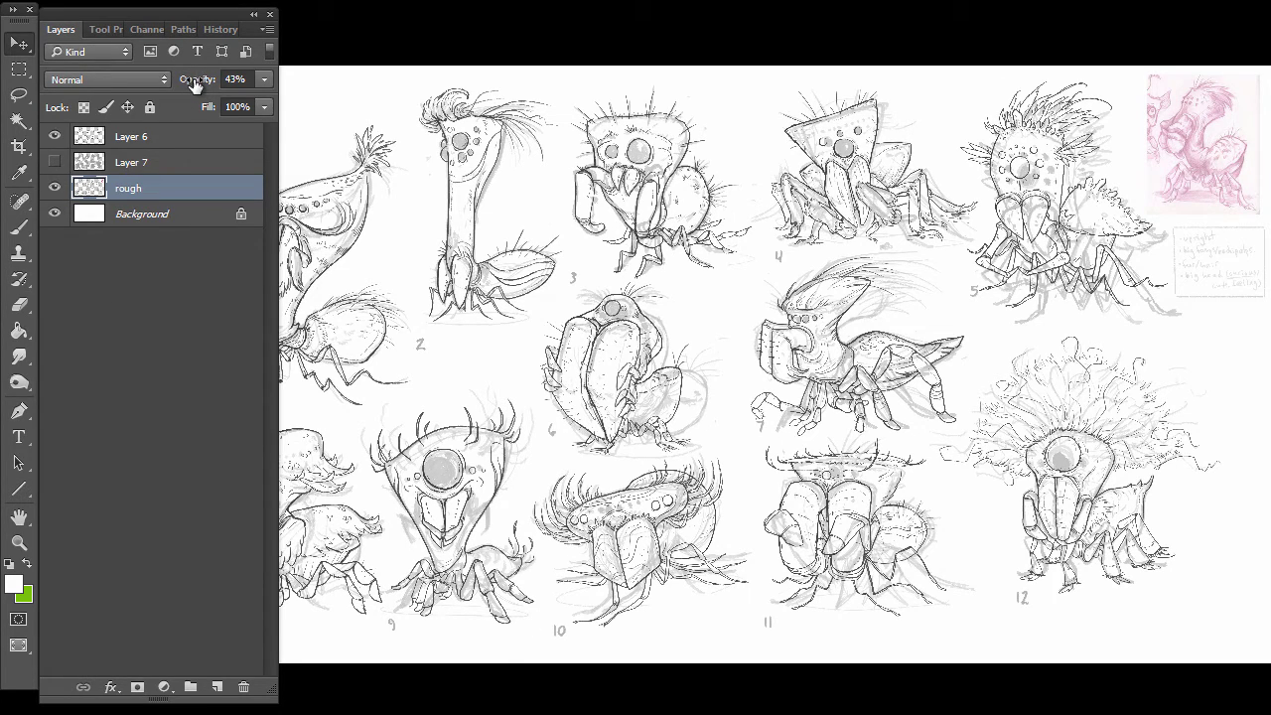
drag(190, 86, 186, 86)
click(55, 188)
Examine the clean line art of the individual creatures up close across the whole sheet
key(ctrl+plus)
key(ctrl+plus)
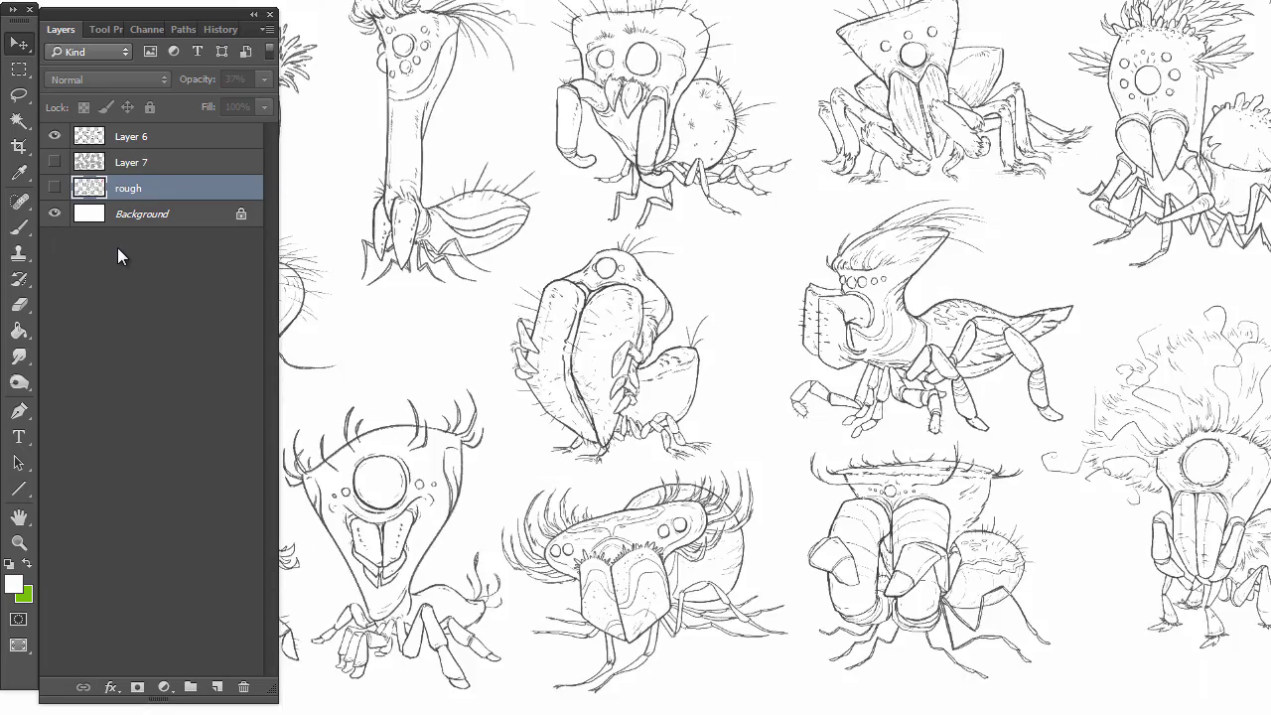
drag(456, 714, 899, 516)
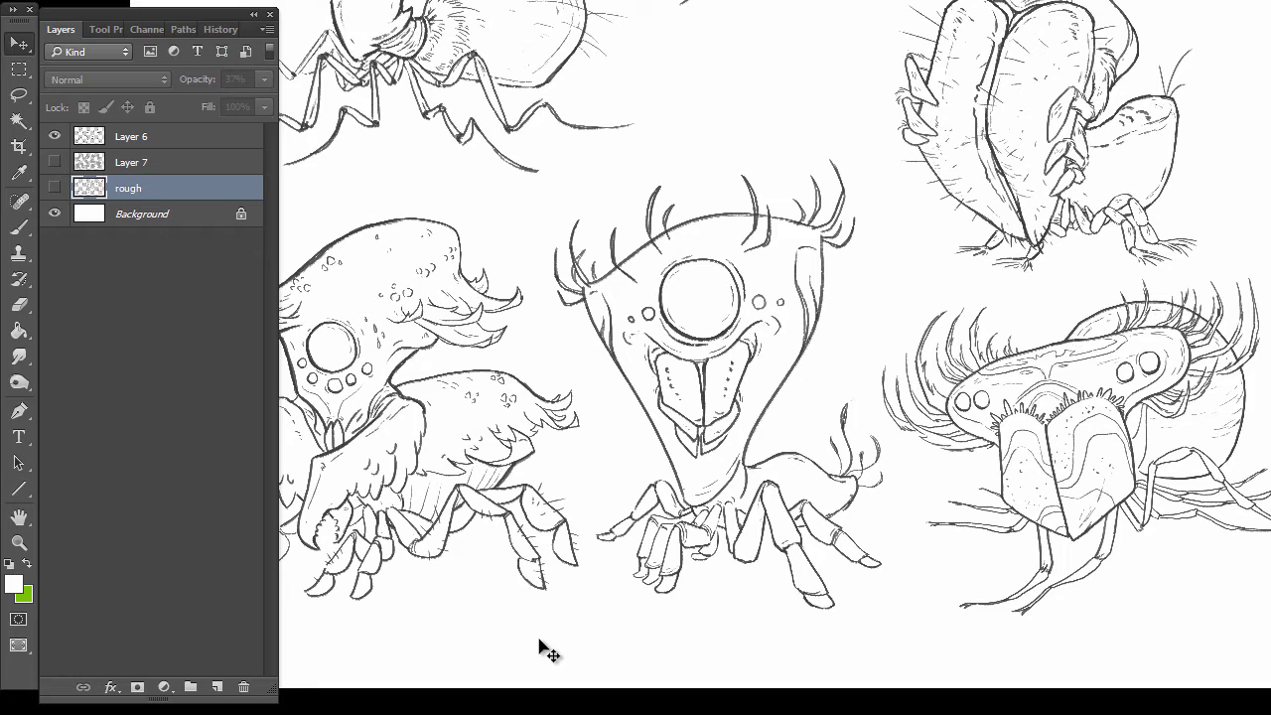
drag(590, 646, 681, 623)
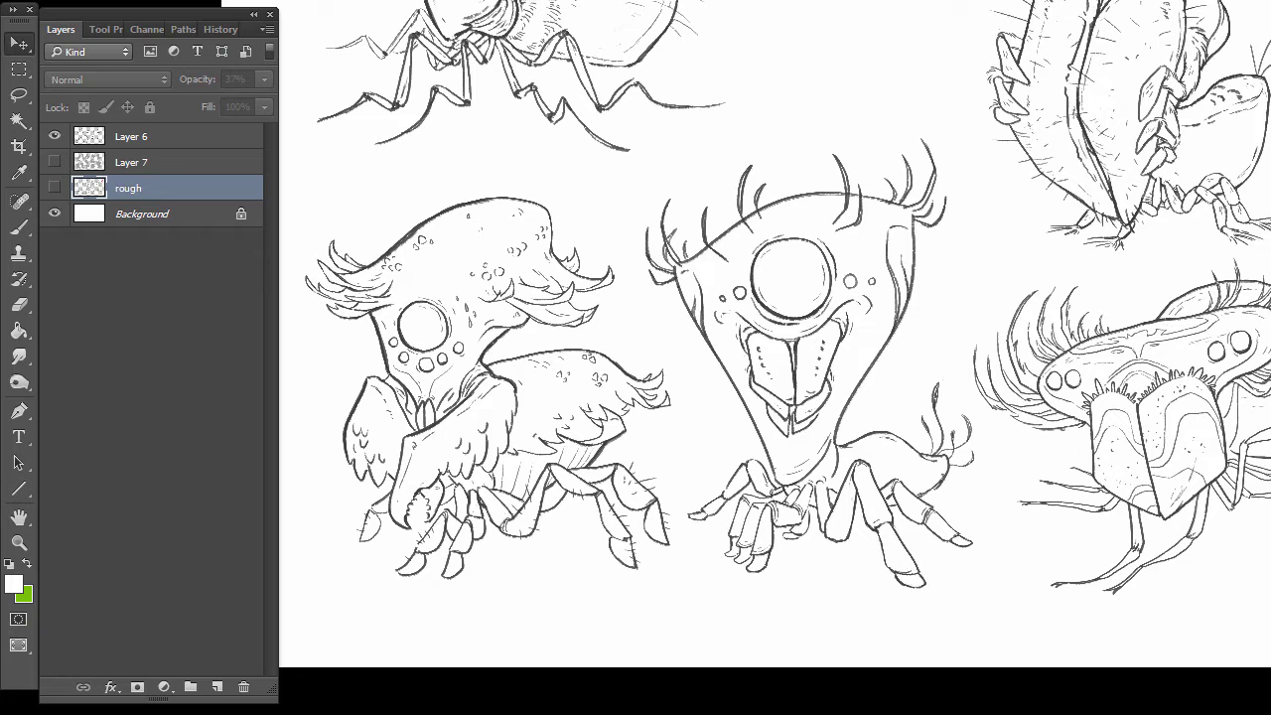
drag(978, 526, 365, 551)
drag(930, 491, 630, 666)
drag(503, 481, 383, 714)
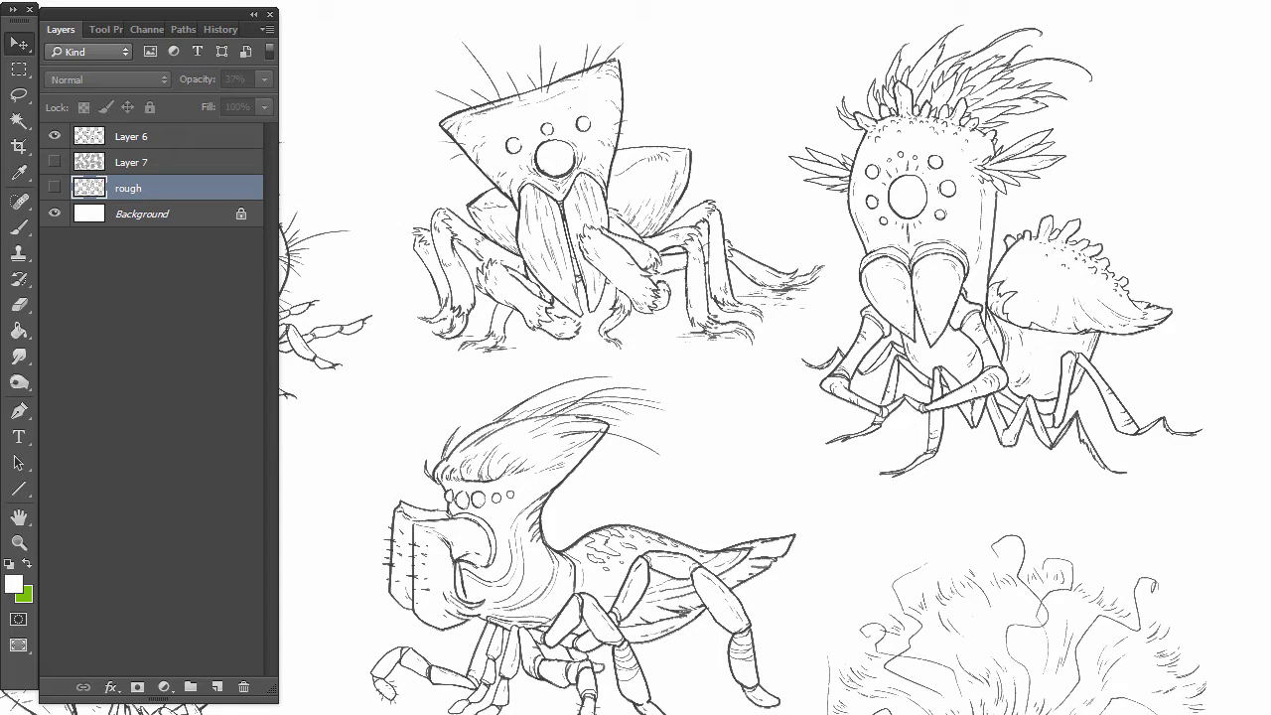
drag(434, 697, 823, 517)
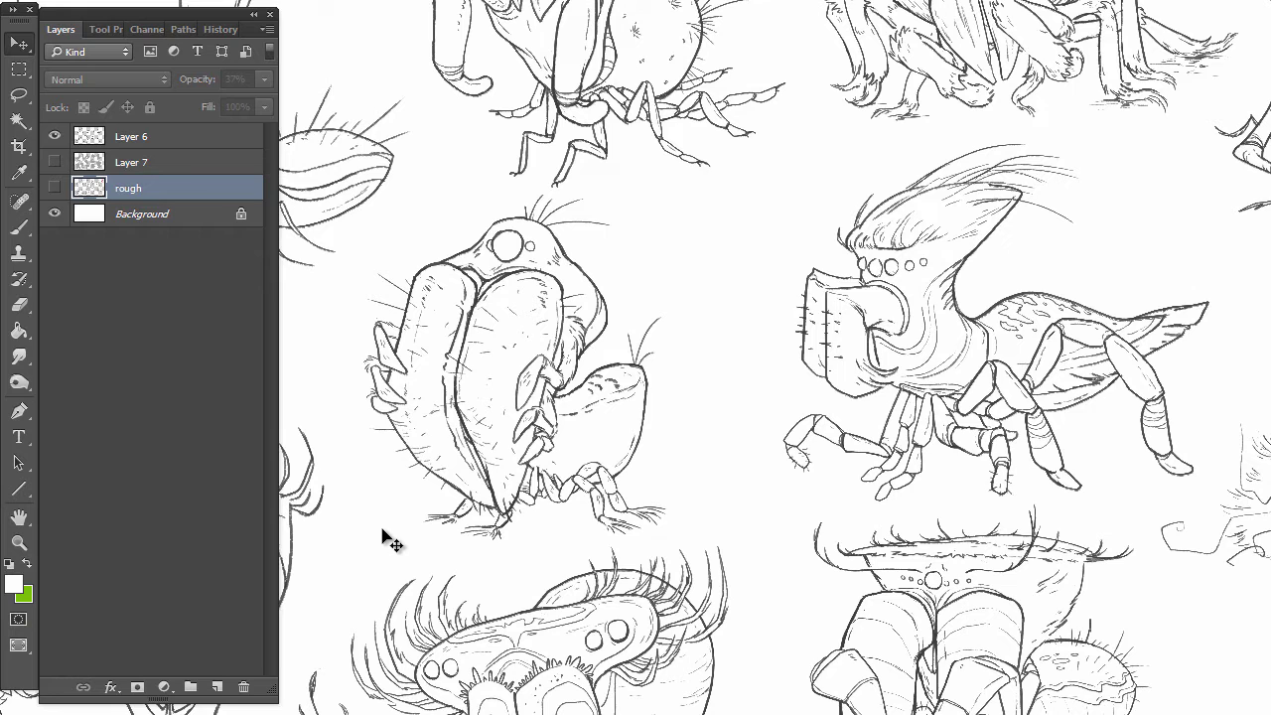
drag(473, 529, 714, 301)
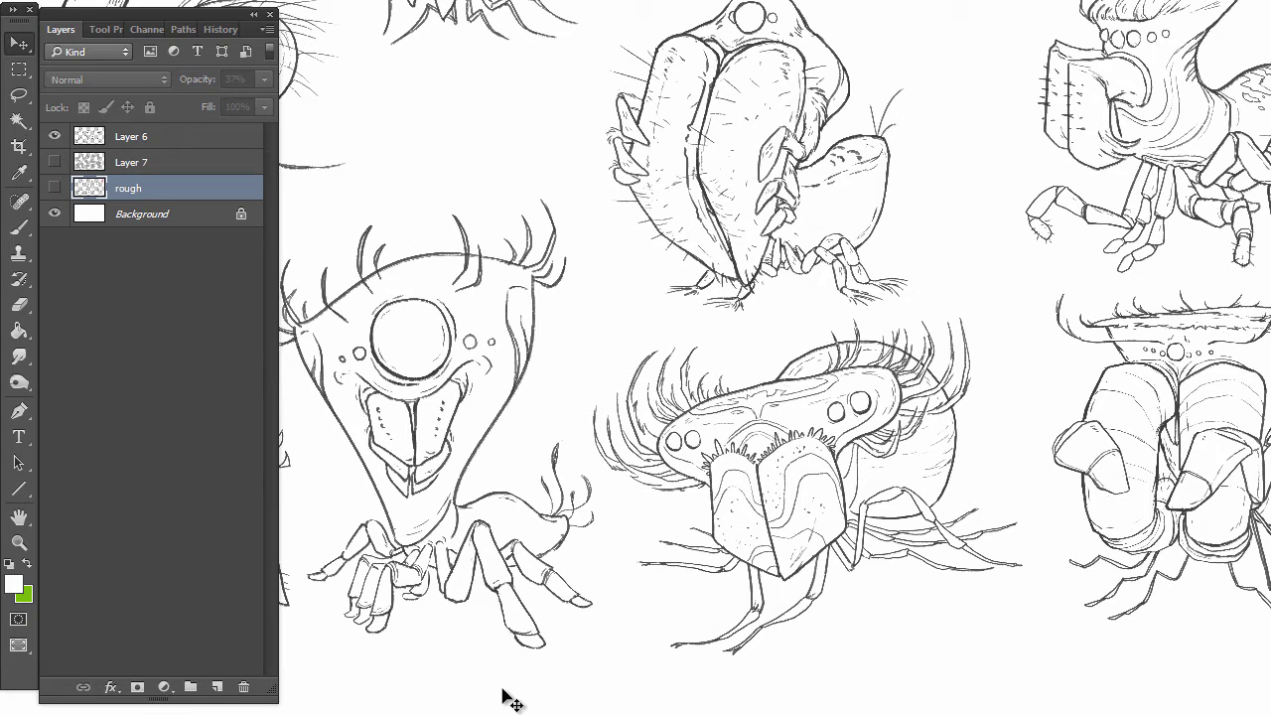
drag(549, 354, 580, 518)
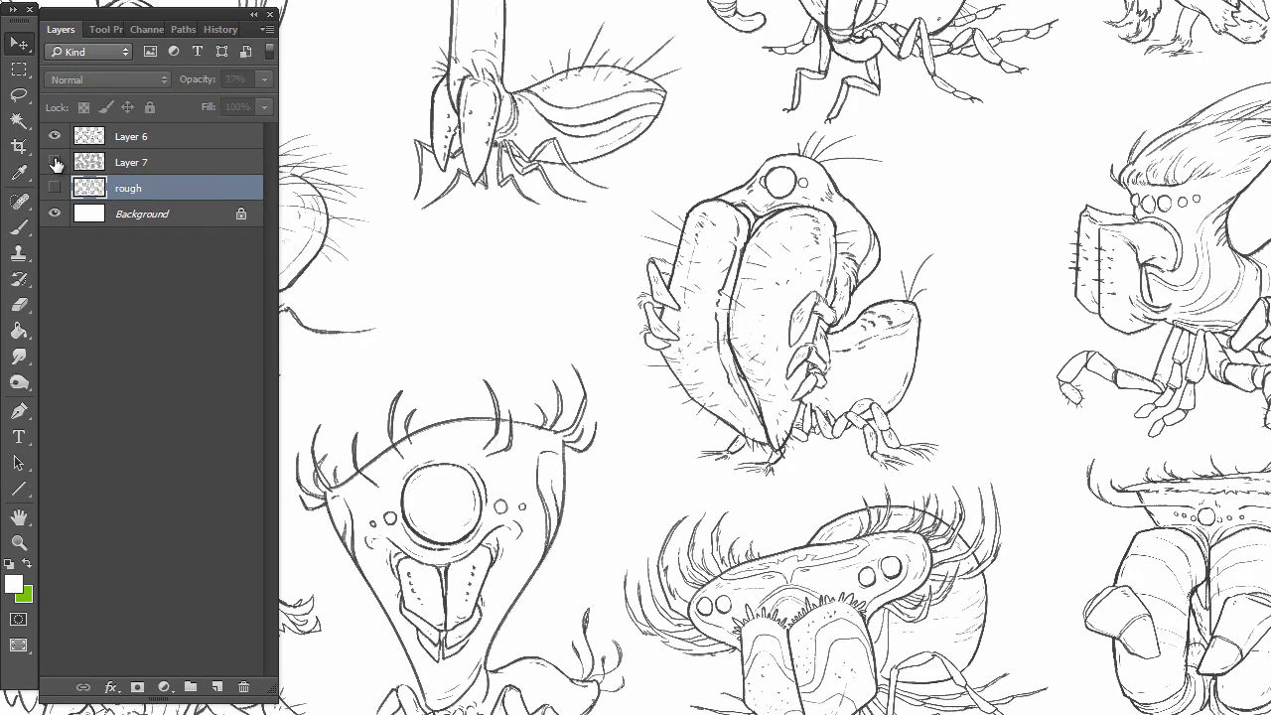
Turn on the grey silhouette fill of Layer 7 beneath the line art and review the full creature sheet
click(55, 162)
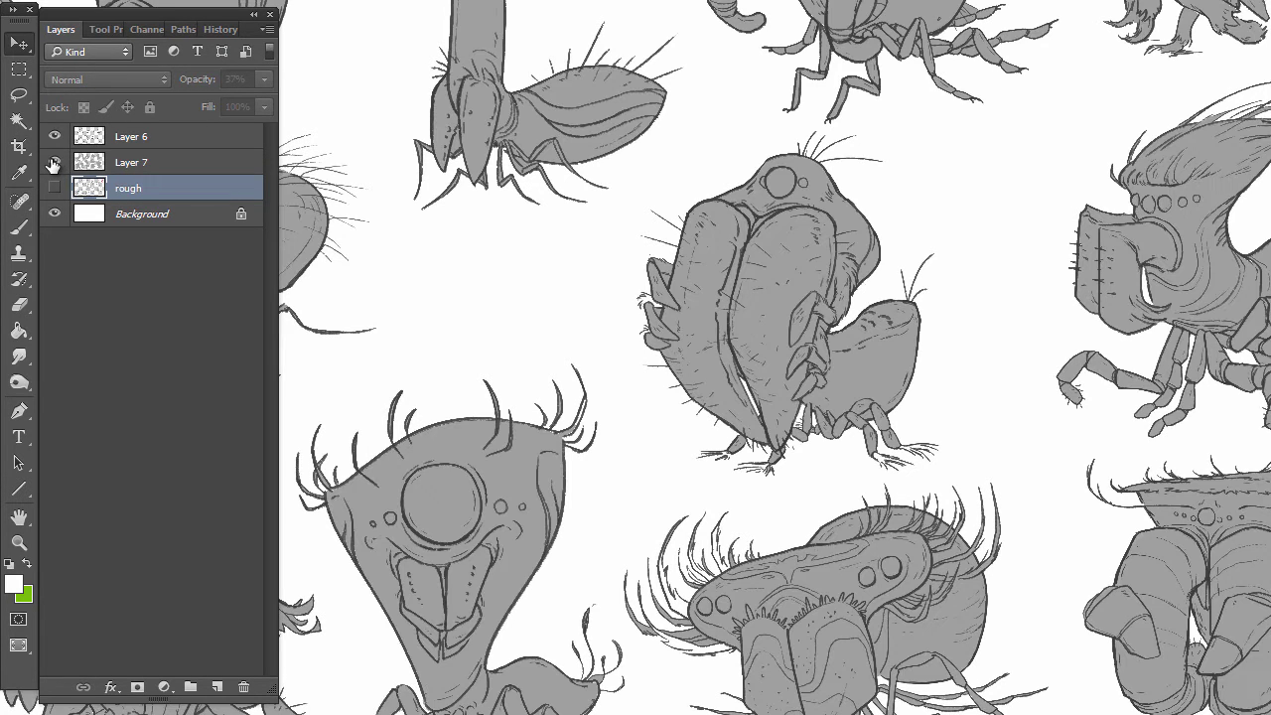
drag(613, 544, 741, 693)
drag(459, 458, 726, 519)
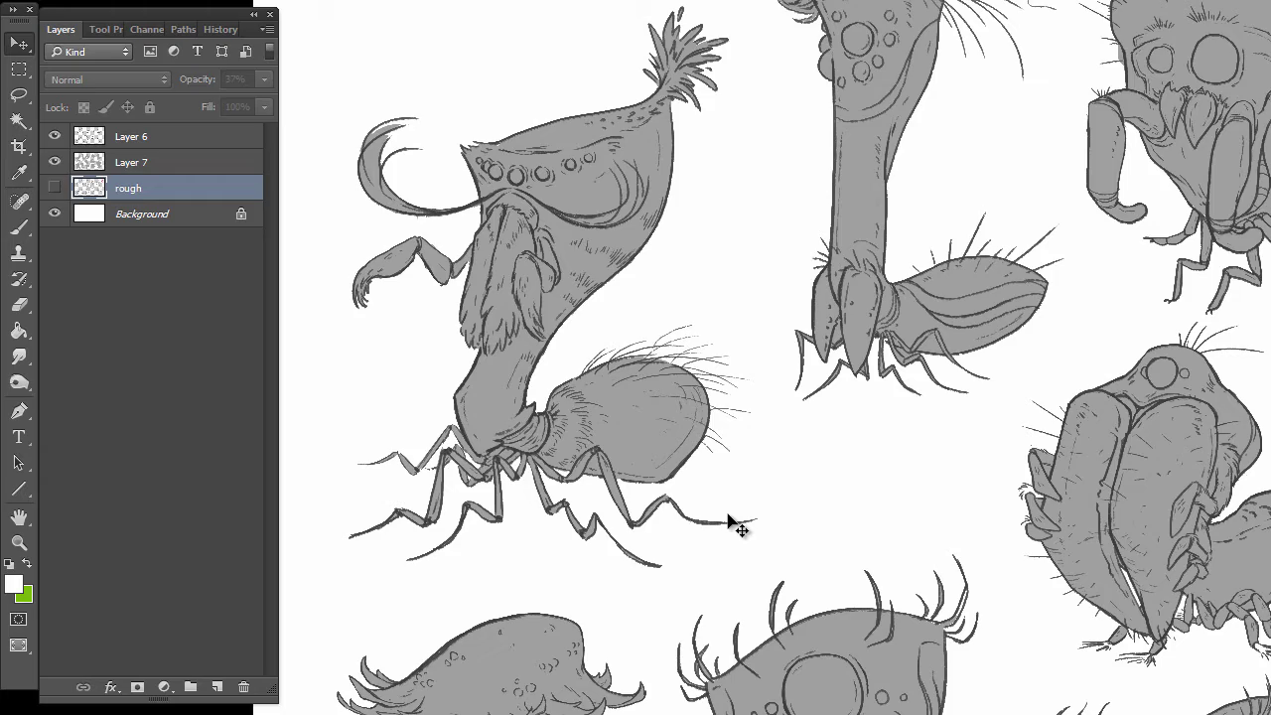
key(ctrl+minus)
key(ctrl+minus)
key(ctrl+minus)
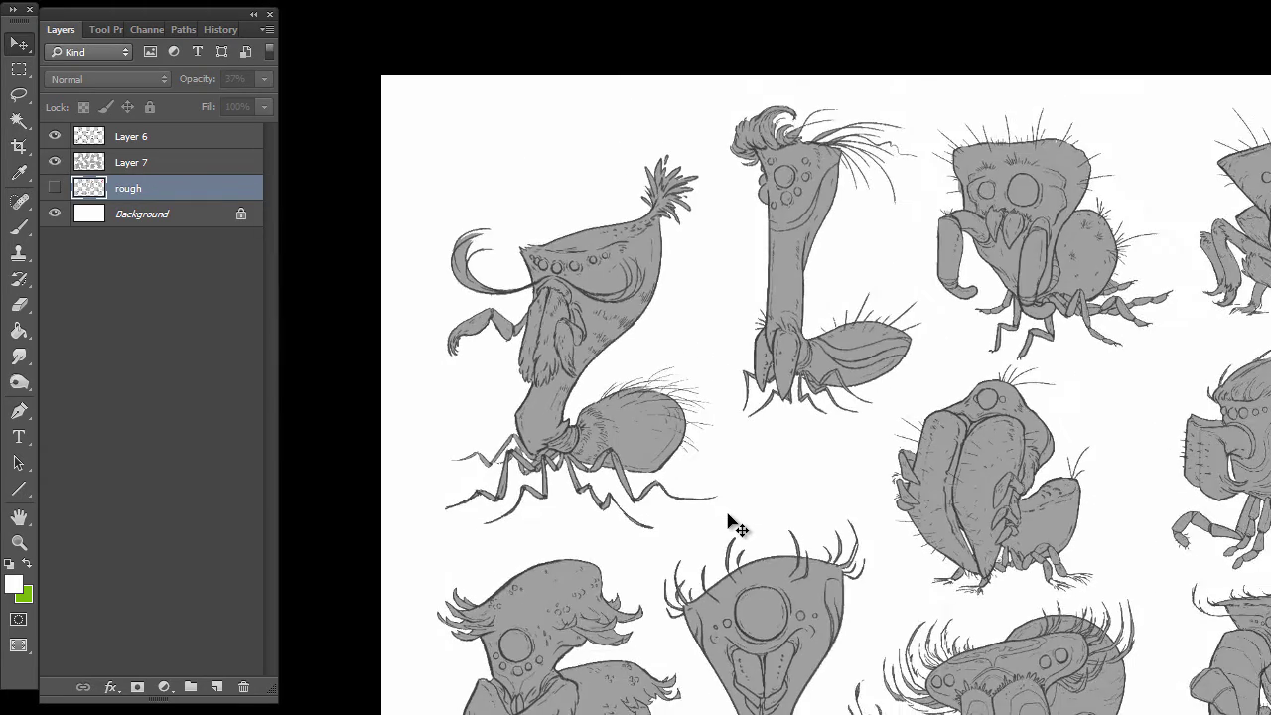
key(ctrl+minus)
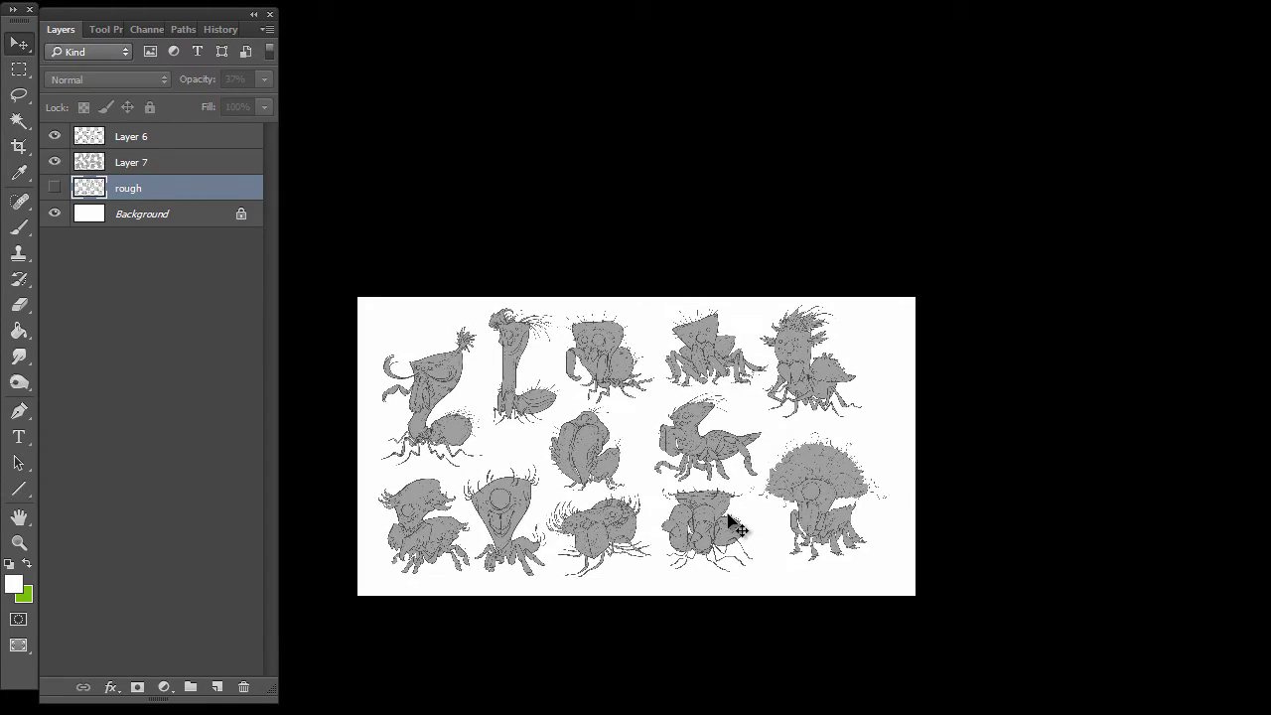
drag(548, 626, 602, 590)
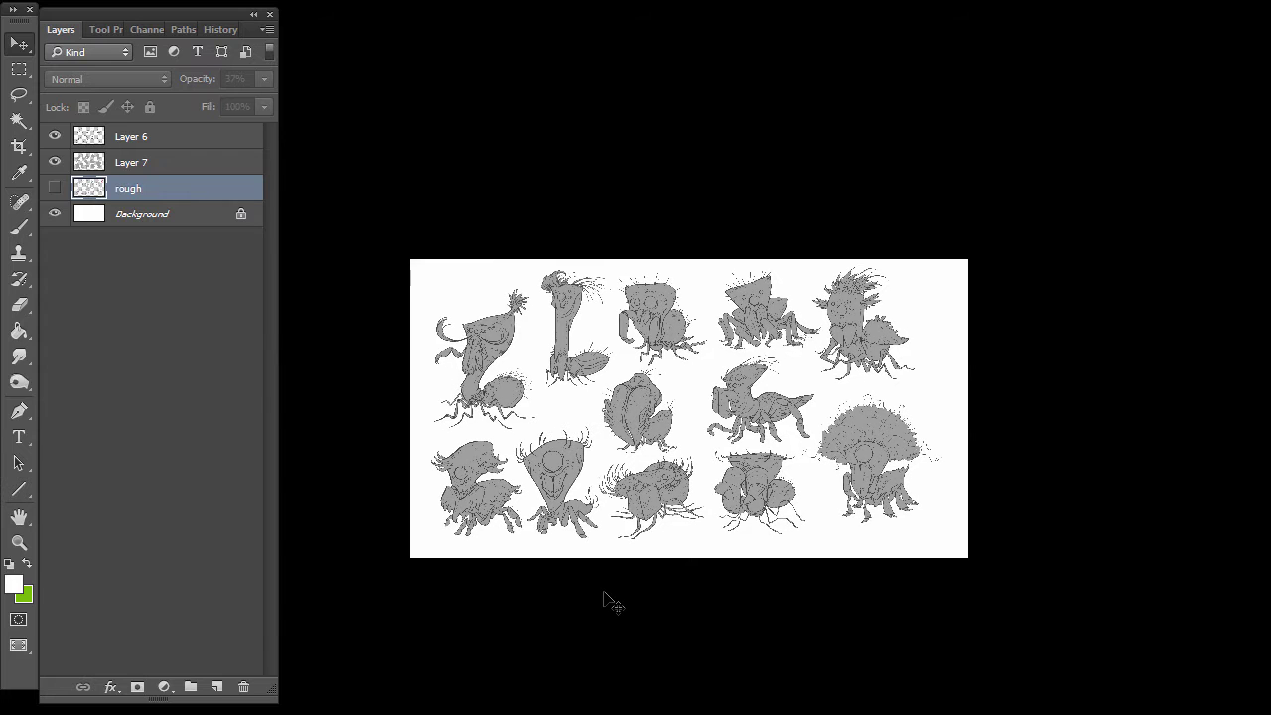
key(ctrl+plus)
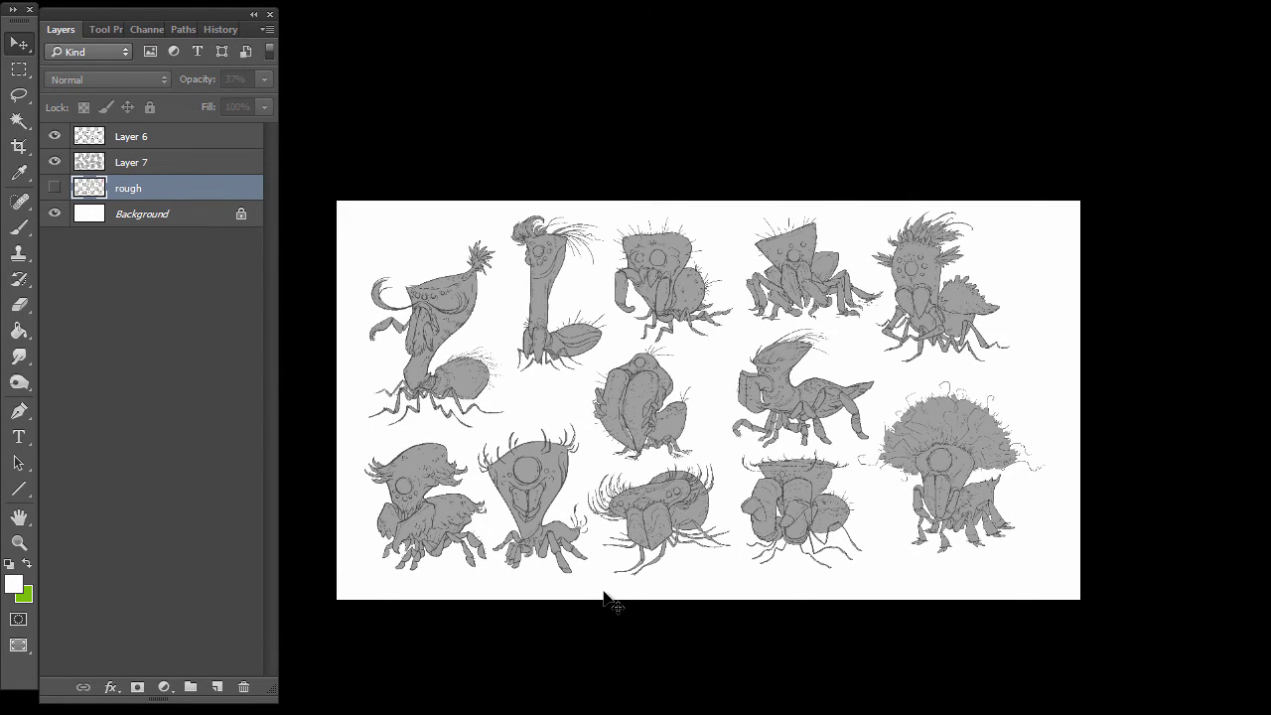
In the document with the two refined creatures, hide the grey fill on Layer 7
key(ctrl+plus)
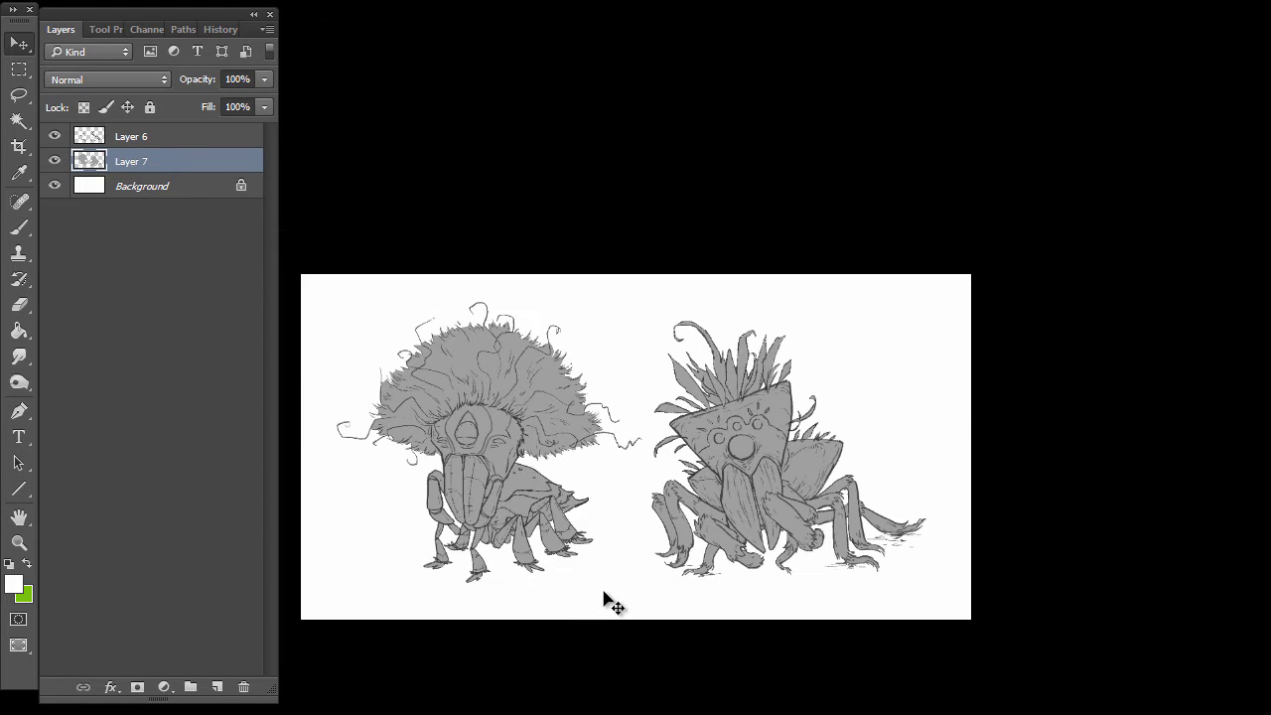
key(ctrl+plus)
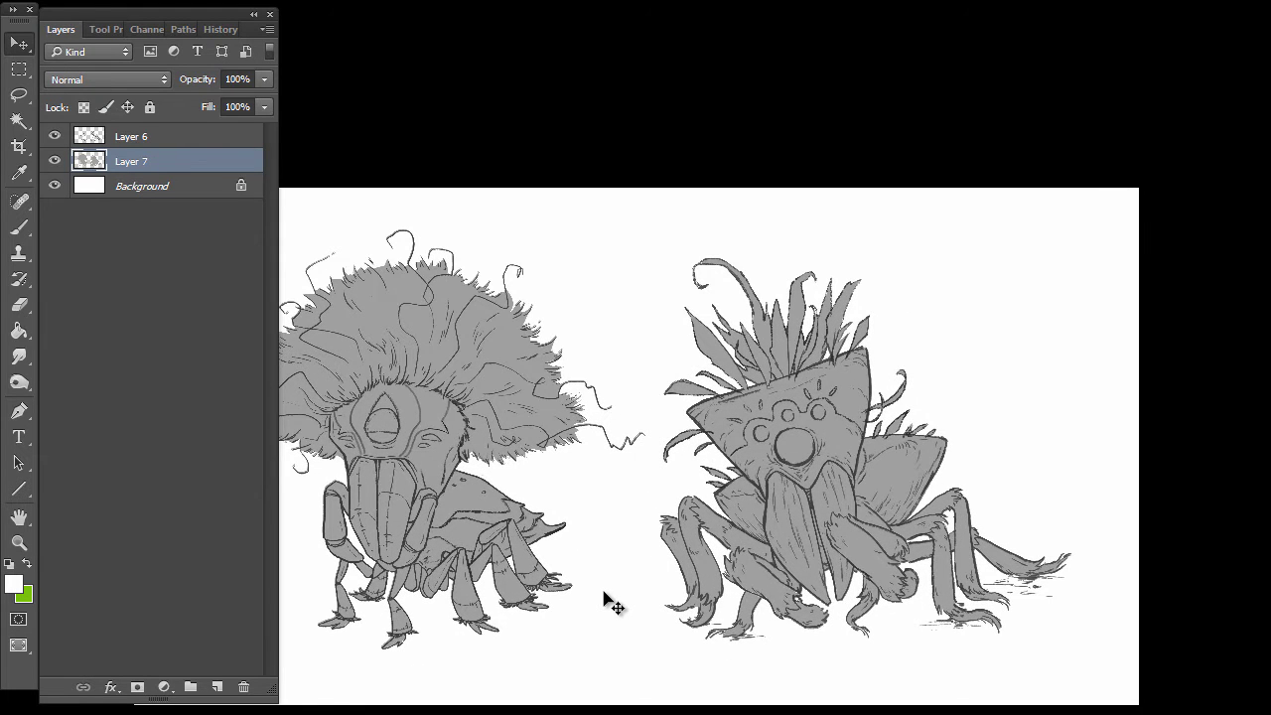
drag(621, 531, 728, 435)
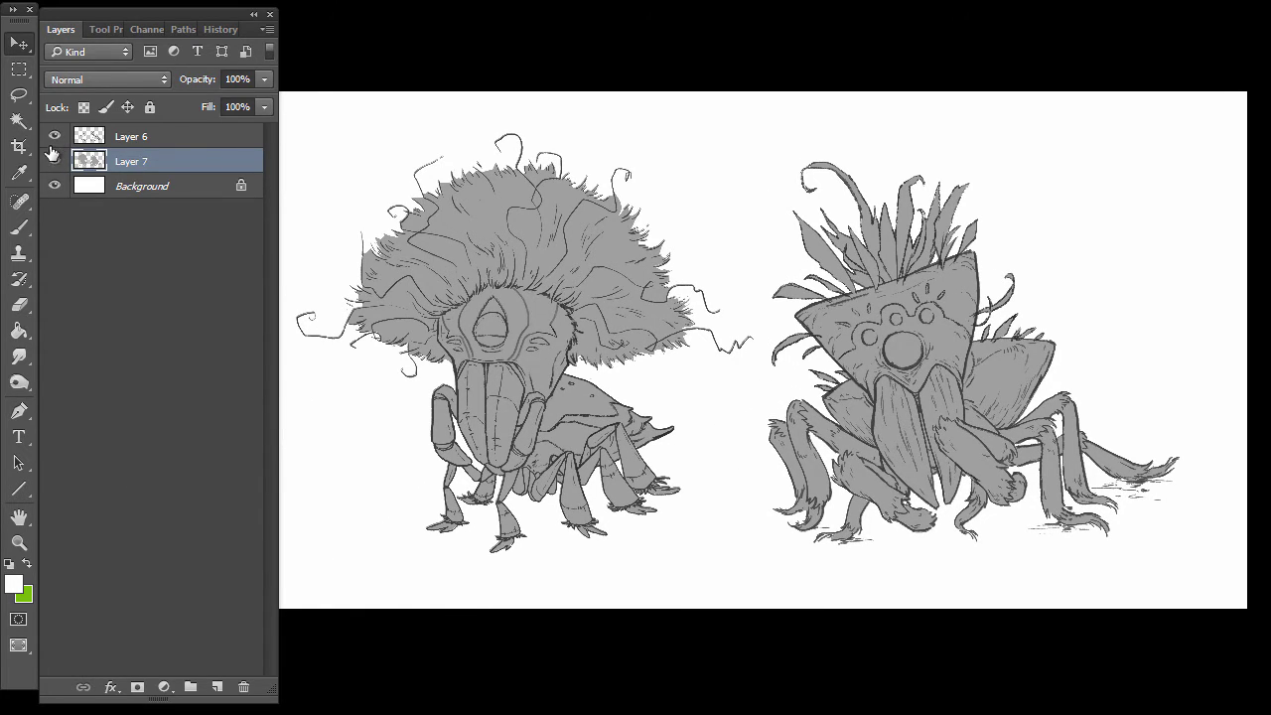
click(55, 162)
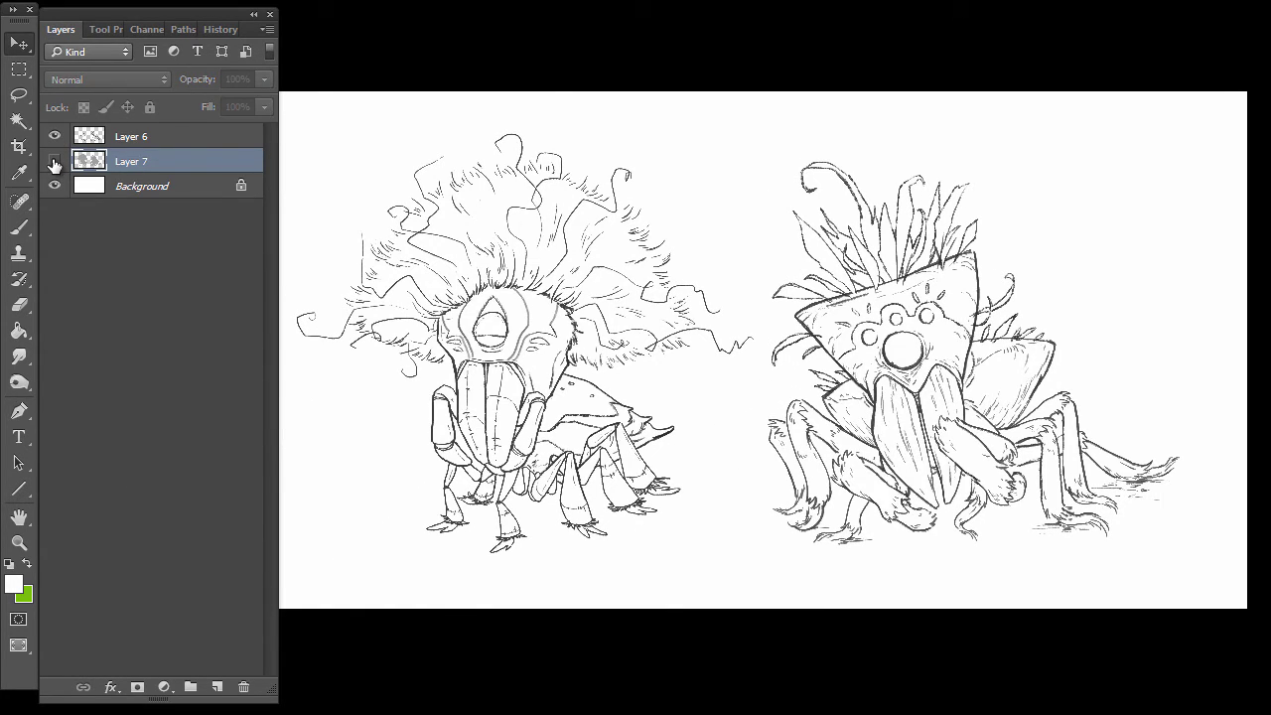
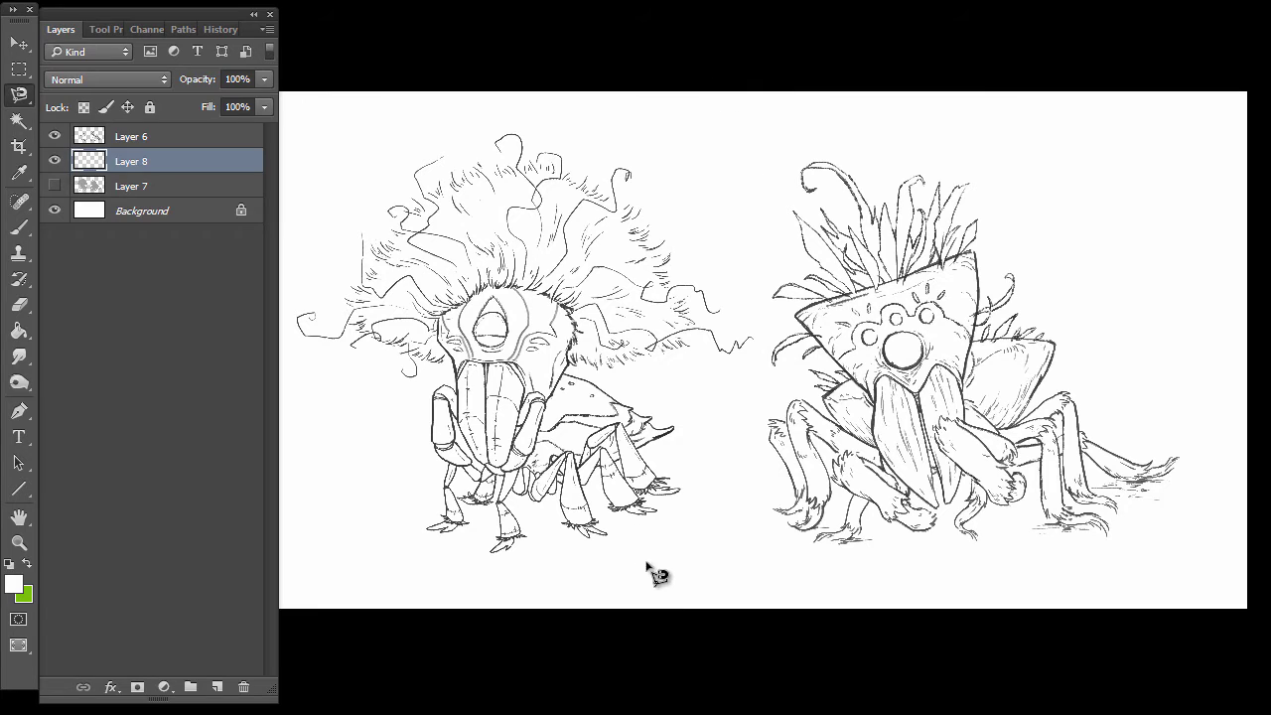
Trace the outline of the triangular-headed creature with the Magnetic Lasso, fill the selection with mid grey on Layer 8 and deselect
click(782, 507)
mouse_move(775, 445)
mouse_down()
mouse_move(794, 401)
mouse_move(818, 409)
mouse_move(839, 390)
mouse_move(812, 365)
mouse_move(851, 387)
mouse_move(828, 347)
mouse_move(791, 356)
mouse_move(785, 343)
mouse_move(795, 312)
mouse_move(831, 300)
mouse_move(768, 290)
mouse_move(792, 271)
mouse_move(837, 295)
mouse_move(800, 232)
mouse_move(843, 270)
mouse_move(832, 227)
mouse_move(862, 251)
mouse_move(866, 230)
mouse_move(827, 172)
mouse_move(807, 204)
mouse_move(848, 169)
mouse_move(889, 210)
mouse_move(926, 184)
mouse_move(933, 210)
mouse_move(960, 195)
mouse_move(964, 235)
mouse_move(983, 220)
mouse_move(963, 262)
mouse_move(980, 249)
mouse_move(977, 337)
mouse_move(1046, 341)
mouse_move(1048, 377)
mouse_move(1025, 421)
mouse_move(1064, 387)
mouse_move(1095, 440)
mouse_move(1175, 467)
mouse_move(1129, 484)
mouse_move(1070, 447)
mouse_move(1120, 512)
mouse_move(1056, 475)
mouse_move(1059, 491)
mouse_move(1076, 518)
mouse_move(1119, 526)
mouse_move(1079, 527)
mouse_move(1038, 467)
mouse_move(1018, 463)
mouse_move(1027, 479)
mouse_move(1014, 510)
mouse_move(989, 503)
mouse_move(971, 523)
mouse_move(982, 543)
mouse_move(948, 516)
mouse_move(974, 483)
mouse_move(962, 475)
mouse_move(950, 506)
mouse_move(936, 477)
mouse_move(944, 497)
mouse_move(923, 523)
mouse_move(943, 543)
mouse_move(889, 526)
mouse_move(829, 548)
mouse_move(856, 497)
mouse_move(817, 445)
mouse_move(840, 518)
mouse_move(816, 544)
mouse_move(792, 522)
mouse_up()
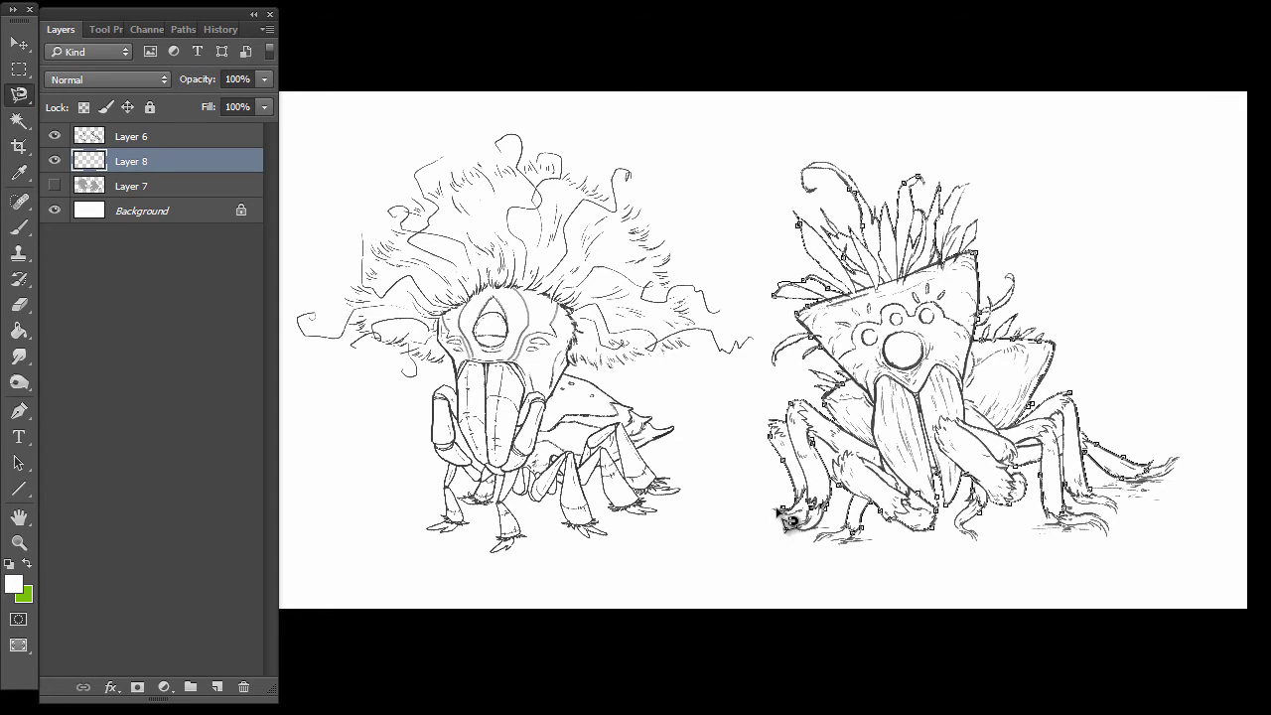
click(795, 518)
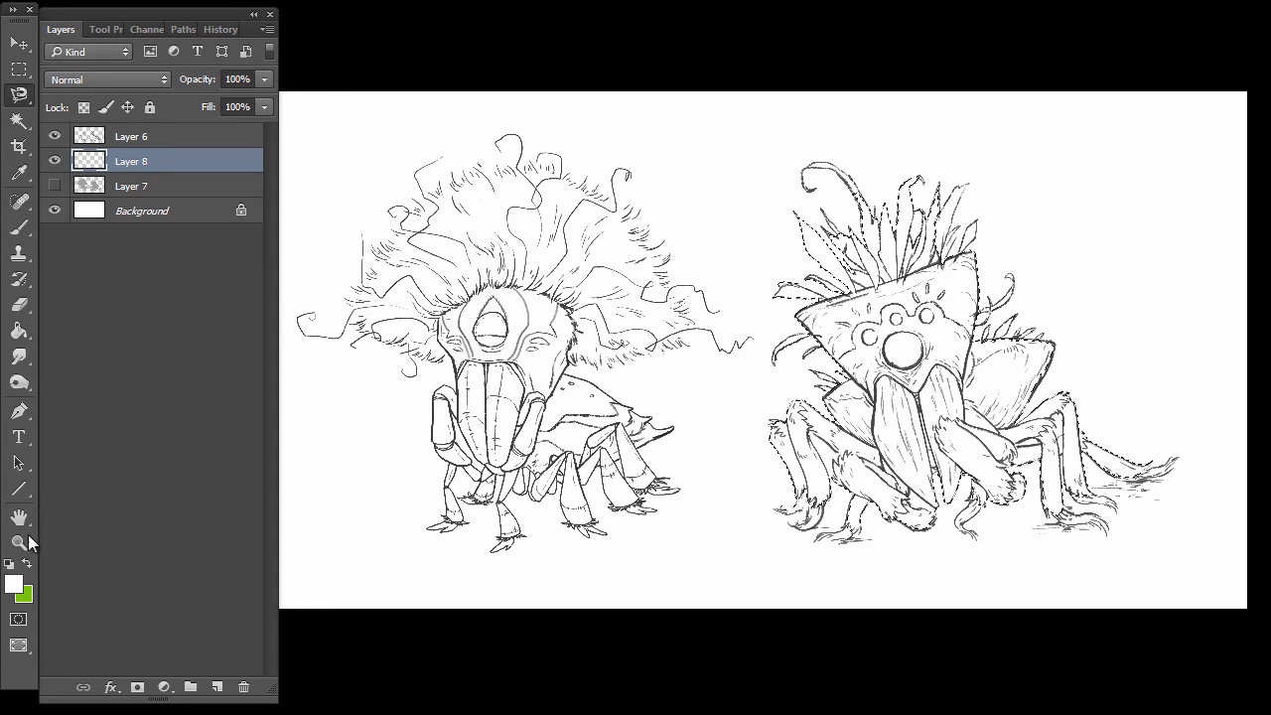
click(14, 585)
drag(55, 318, 41, 310)
key(Return)
key(alt+BackSpace)
key(ctrl+d)
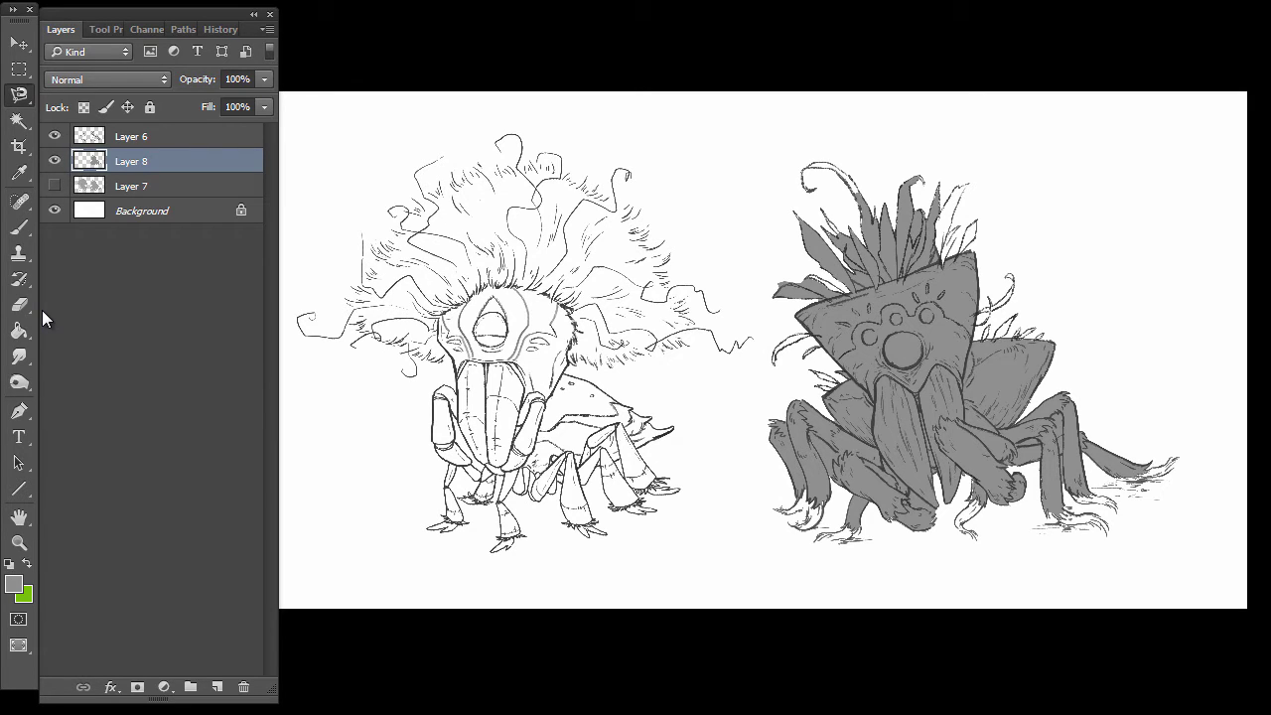
Trace the bushy-haired creature's outline with the Magnetic Lasso, fill it with the same grey on Layer 8 and deselect
click(445, 512)
mouse_move(437, 441)
mouse_down()
mouse_move(447, 390)
mouse_move(462, 397)
mouse_move(452, 368)
mouse_move(355, 338)
mouse_move(354, 295)
mouse_move(437, 187)
mouse_move(546, 170)
mouse_move(602, 197)
mouse_move(697, 292)
mouse_move(696, 331)
mouse_move(643, 362)
mouse_move(572, 364)
mouse_move(568, 377)
mouse_move(671, 425)
mouse_move(640, 451)
mouse_move(673, 496)
mouse_move(632, 498)
mouse_move(654, 516)
mouse_move(637, 526)
mouse_move(598, 512)
mouse_move(589, 480)
mouse_move(599, 534)
mouse_move(581, 542)
mouse_move(552, 492)
mouse_move(507, 504)
mouse_move(526, 539)
mouse_move(485, 557)
mouse_move(493, 506)
mouse_move(428, 539)
mouse_move(447, 477)
mouse_up()
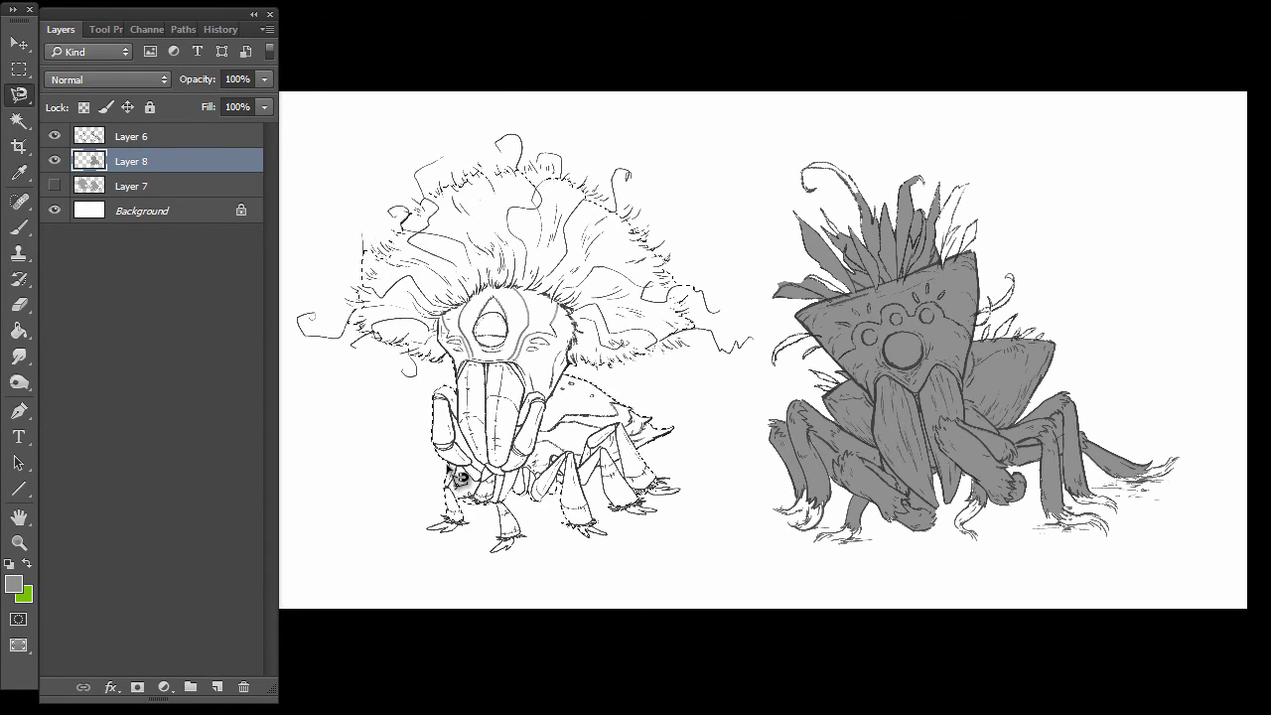
key(alt+BackSpace)
key(ctrl+d)
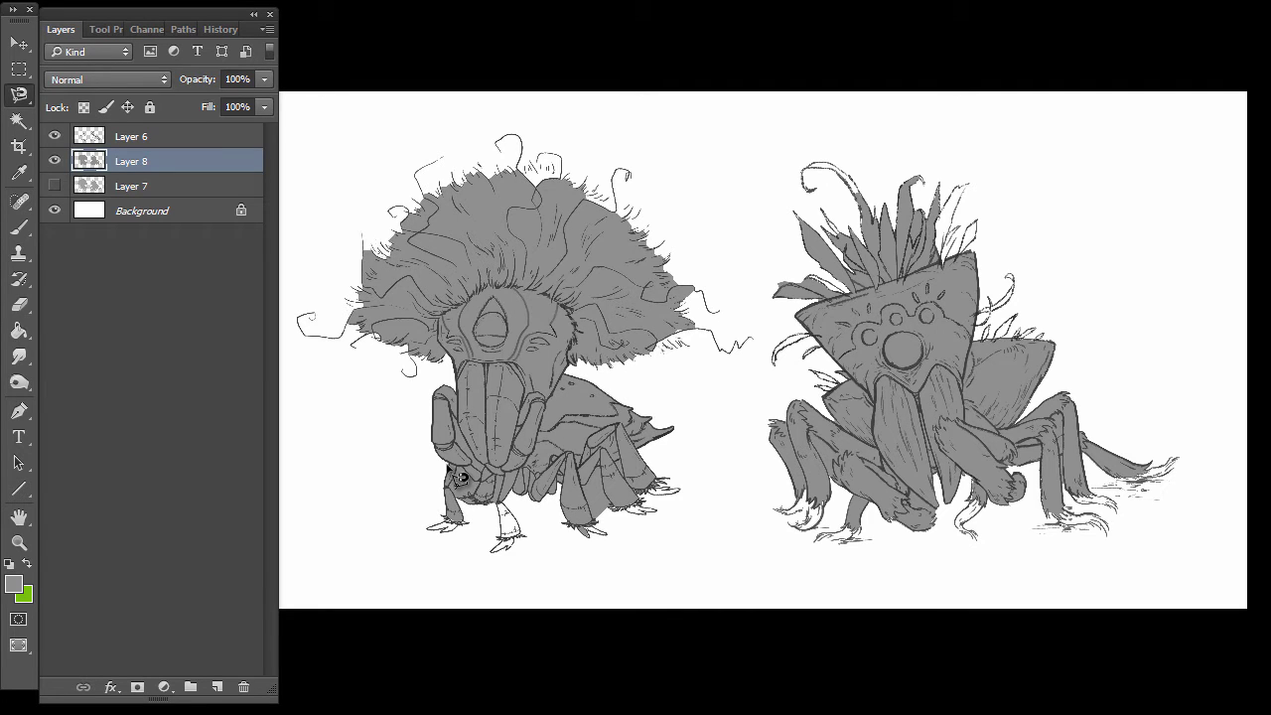
Select the gap between the bushy-haired creature's rear legs, clear the grey fill inside it and deselect
click(599, 519)
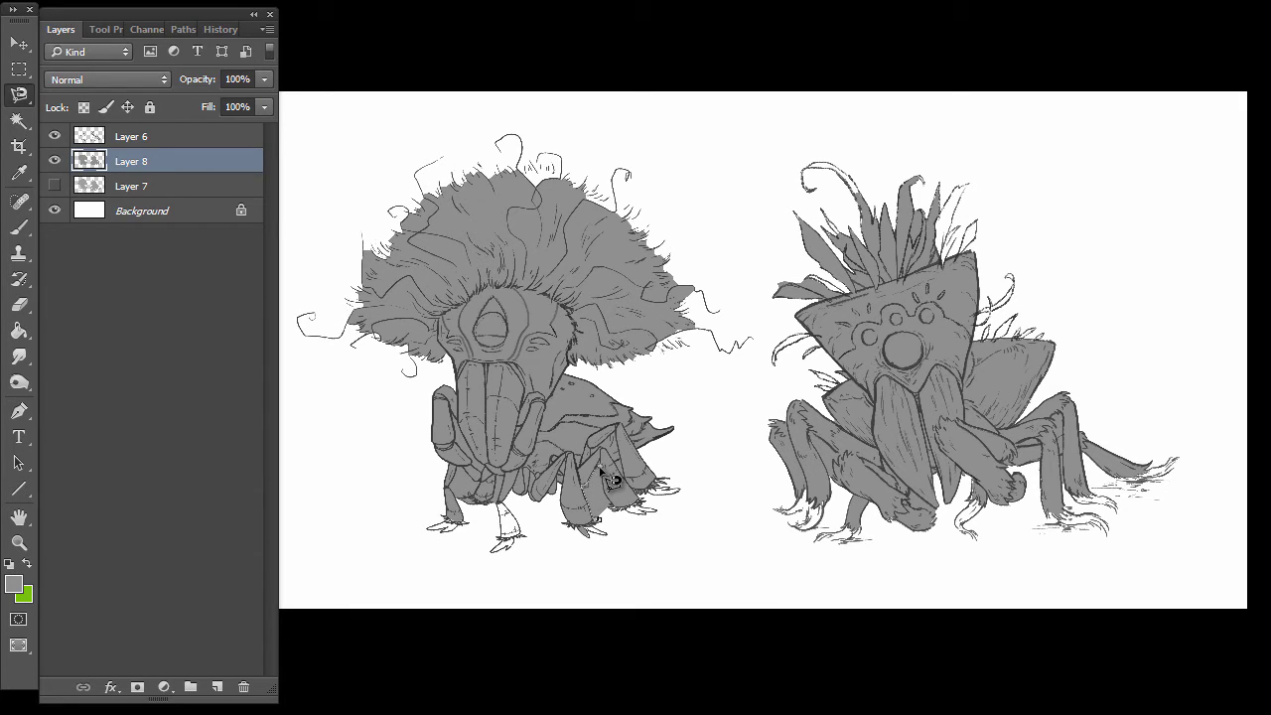
ctrl+click(624, 536)
key(ctrl+d)
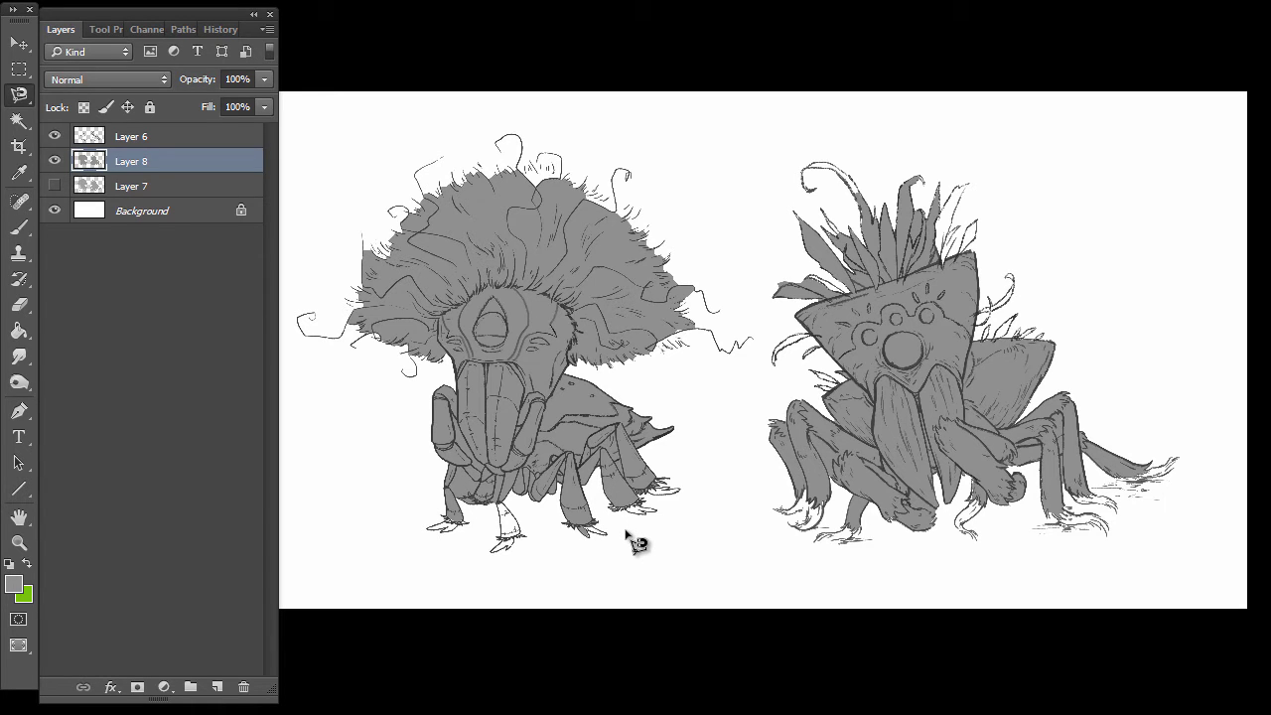
scroll(625, 536, down, 4)
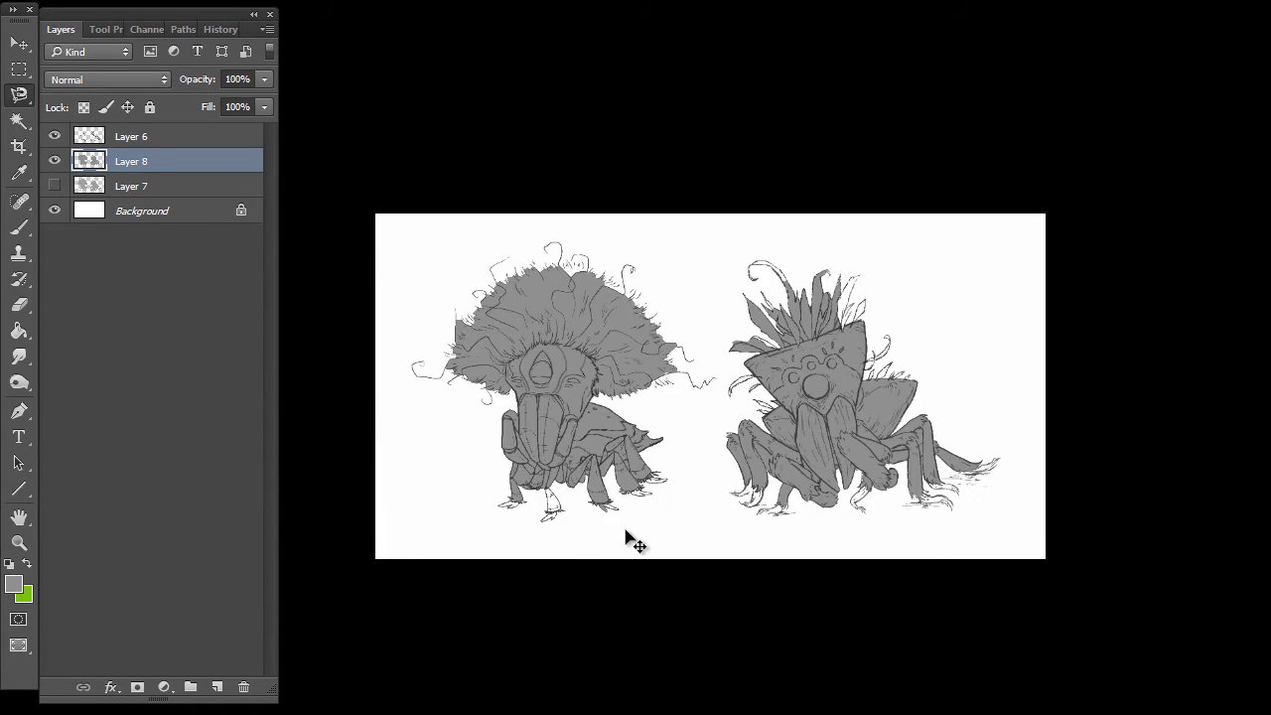
scroll(626, 536, up, 3)
scroll(636, 544, up, 1)
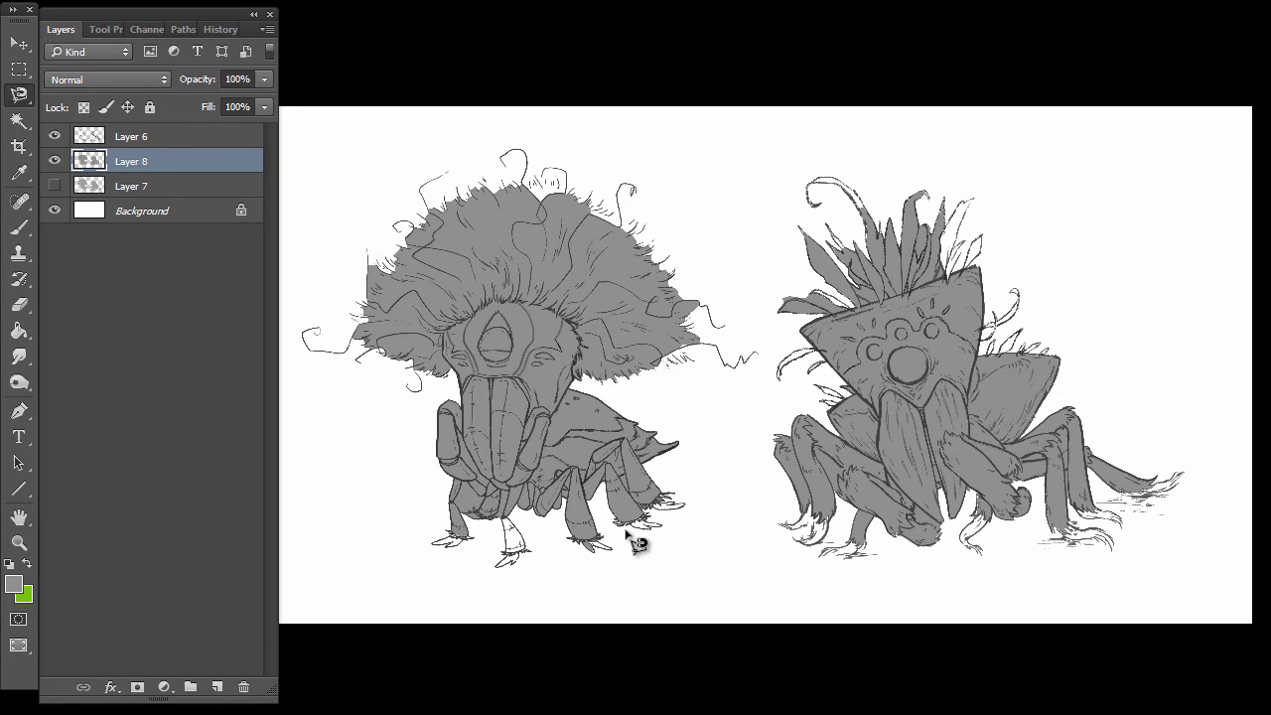
Switch to ArtRage with the six coloured creatures and check the transparency lock on Layer 7
key(alt+Tab)
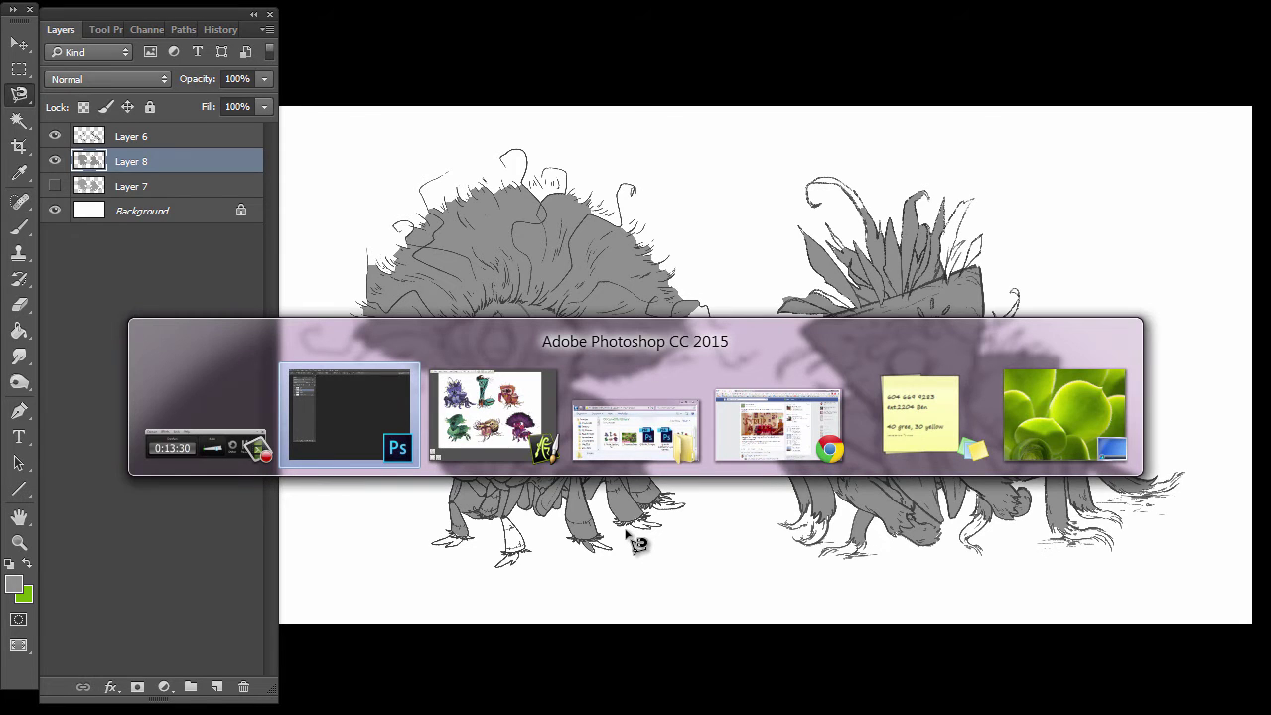
key(alt+Tab)
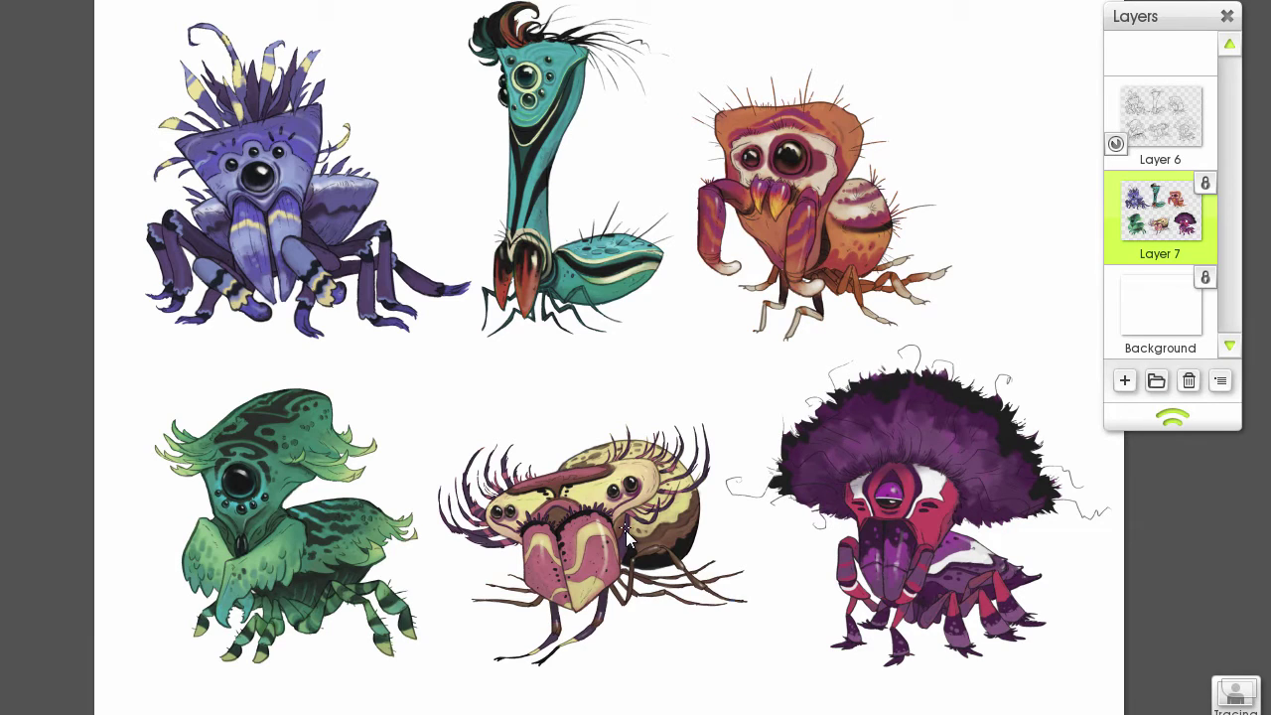
mouse_move(1159, 218)
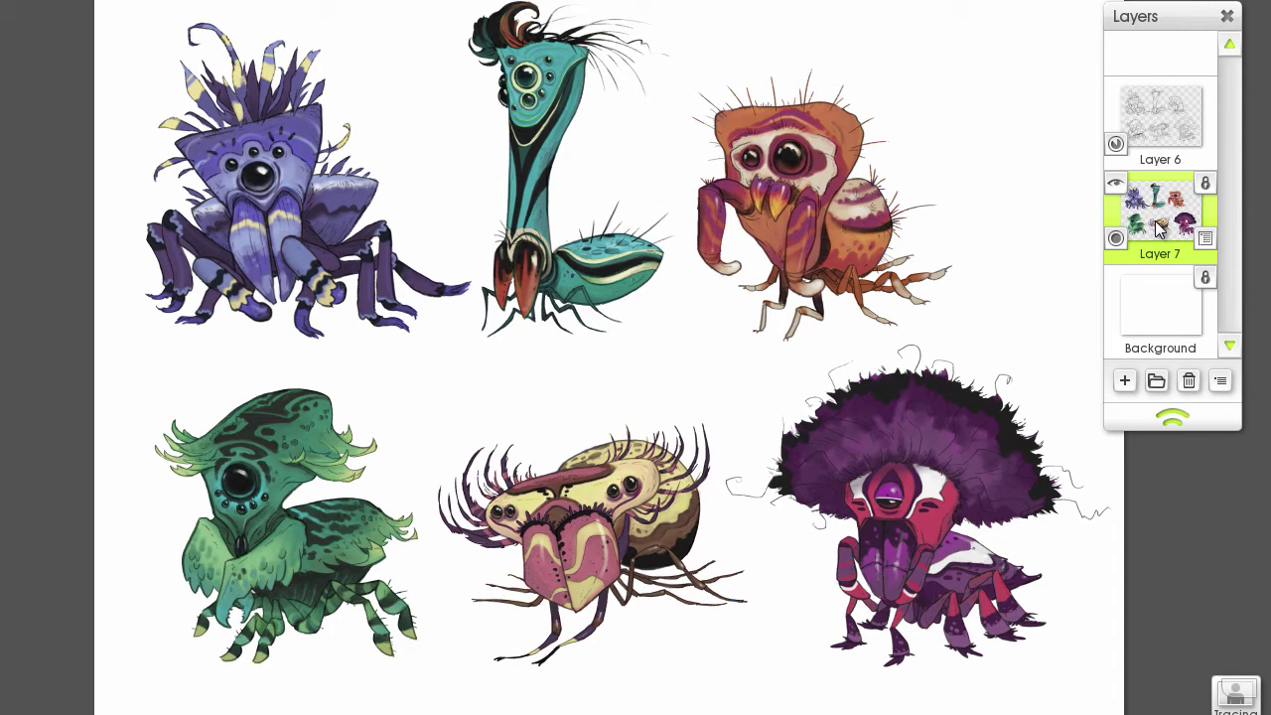
click(1207, 187)
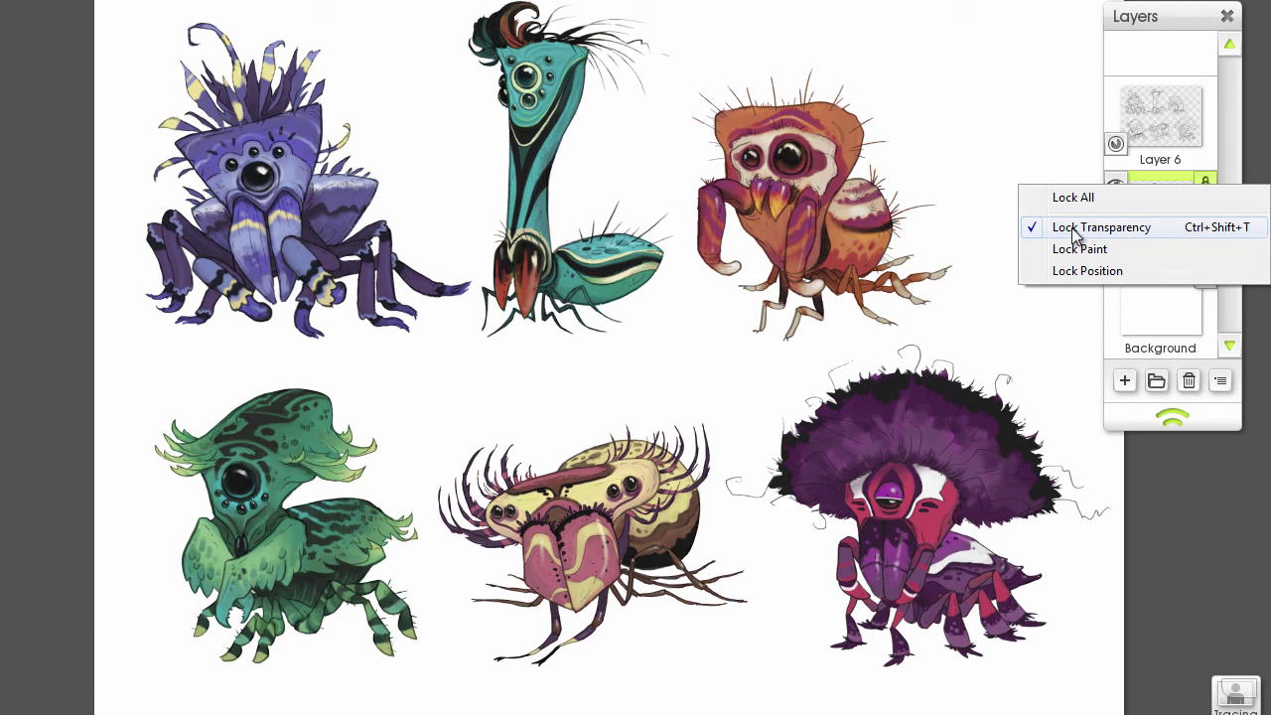
click(1154, 185)
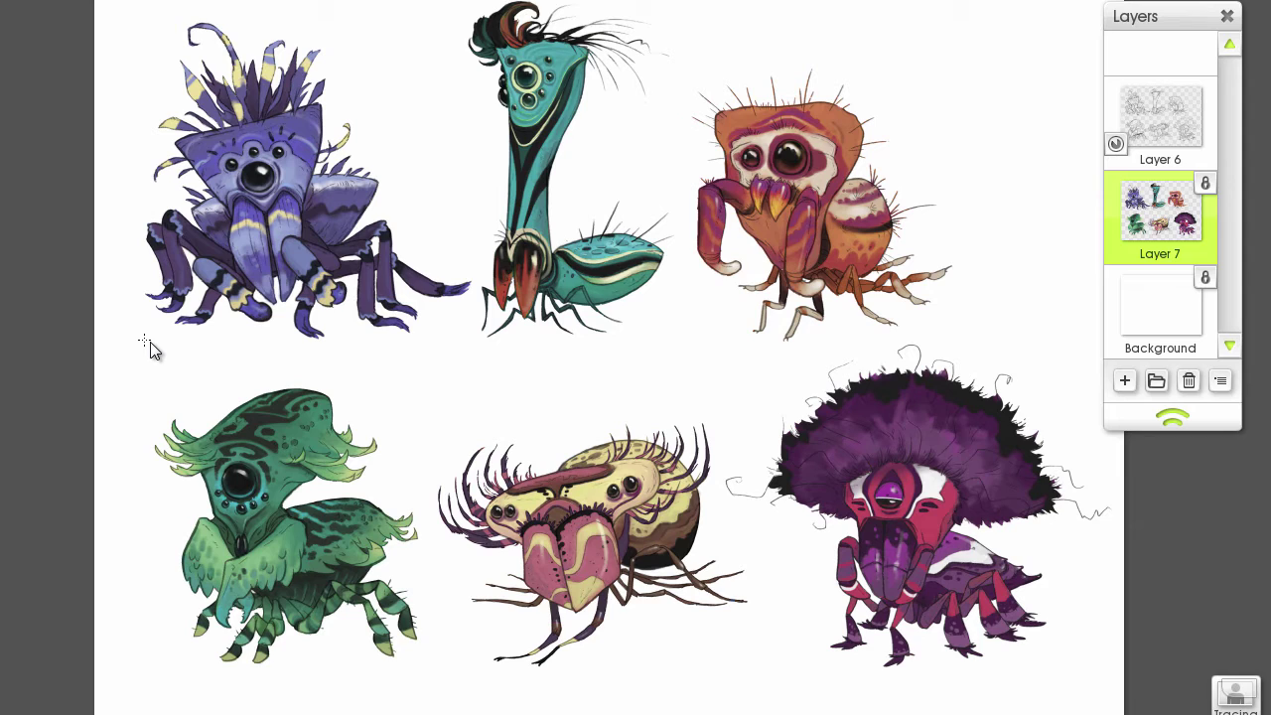
Select the line art layer, Layer 6, and examine its blend mode control
click(1172, 127)
mouse_move(1117, 147)
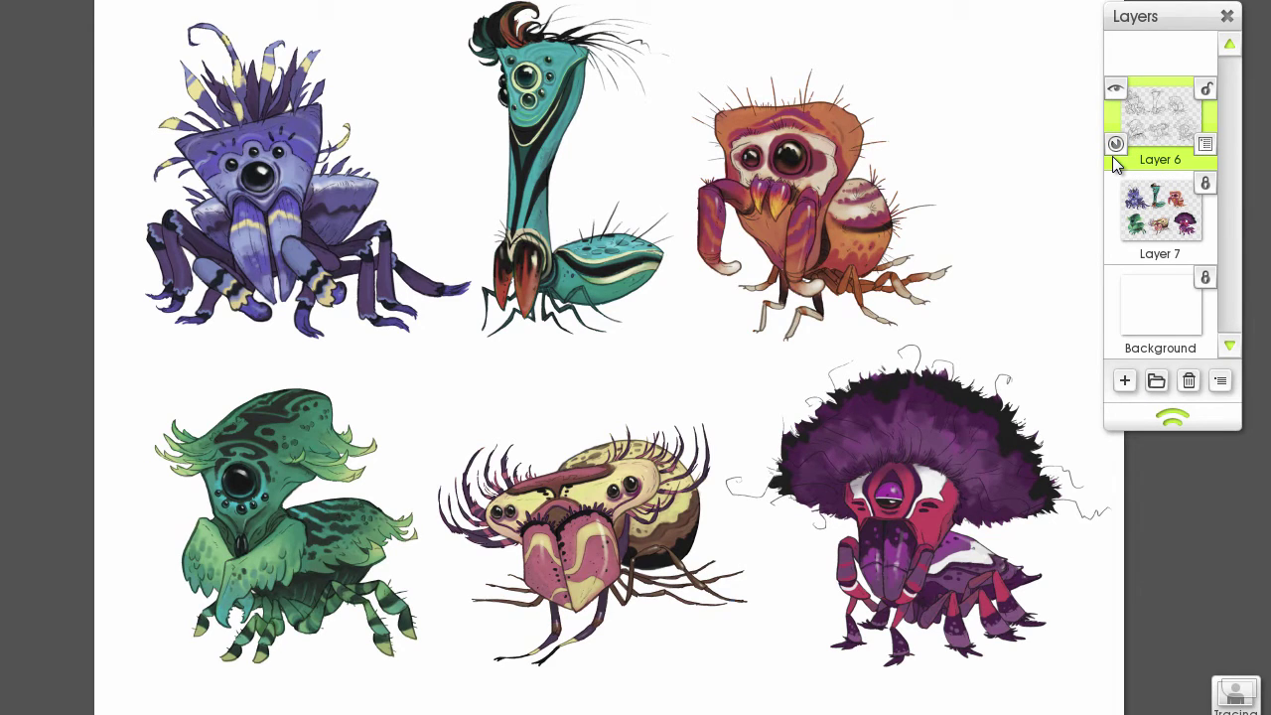
click(1115, 145)
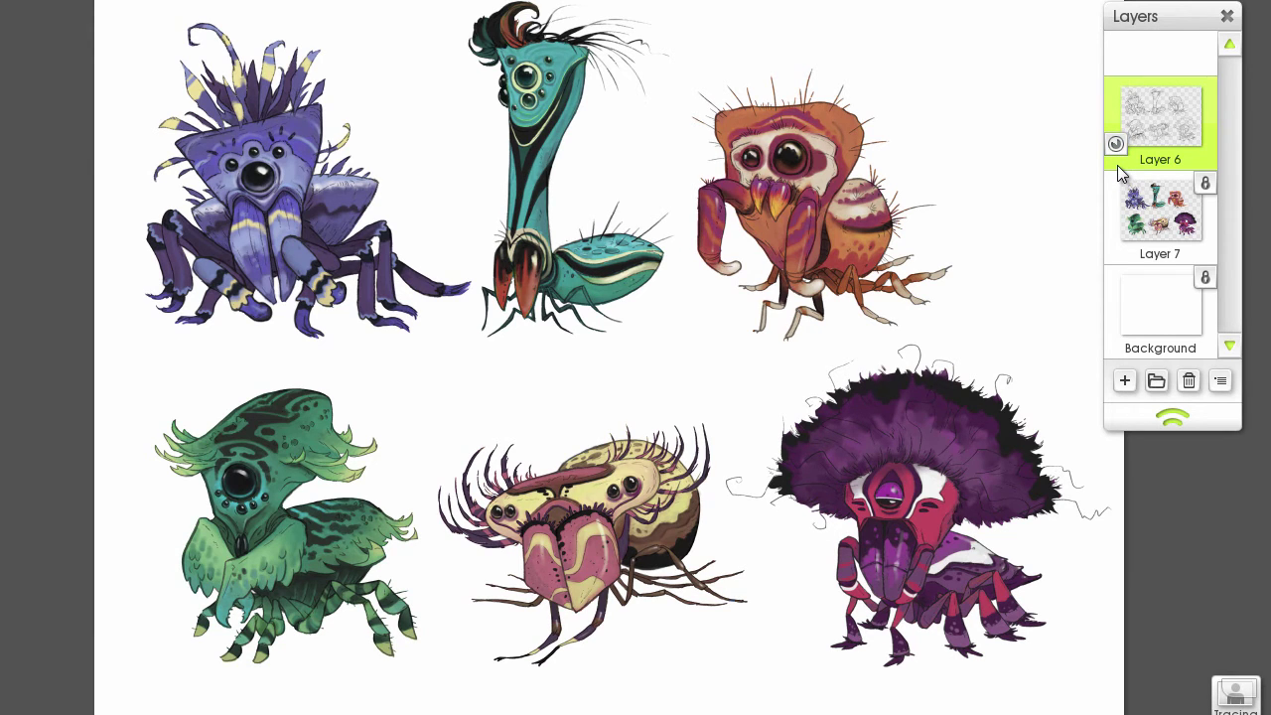
Examine the teal long-necked creature up close, checking how the Layer 6 line art and its blend mode sit over the colours
key(plus)
key(plus)
key(plus)
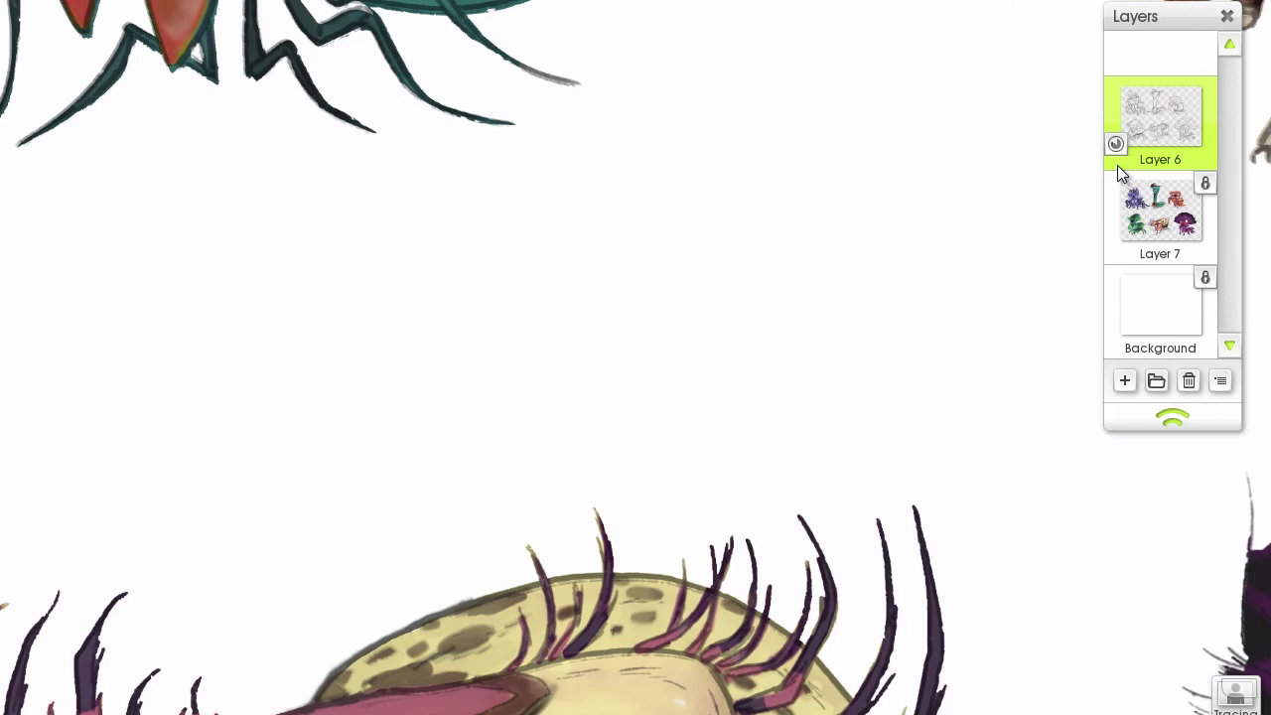
drag(510, 341, 683, 714)
drag(464, 353, 627, 693)
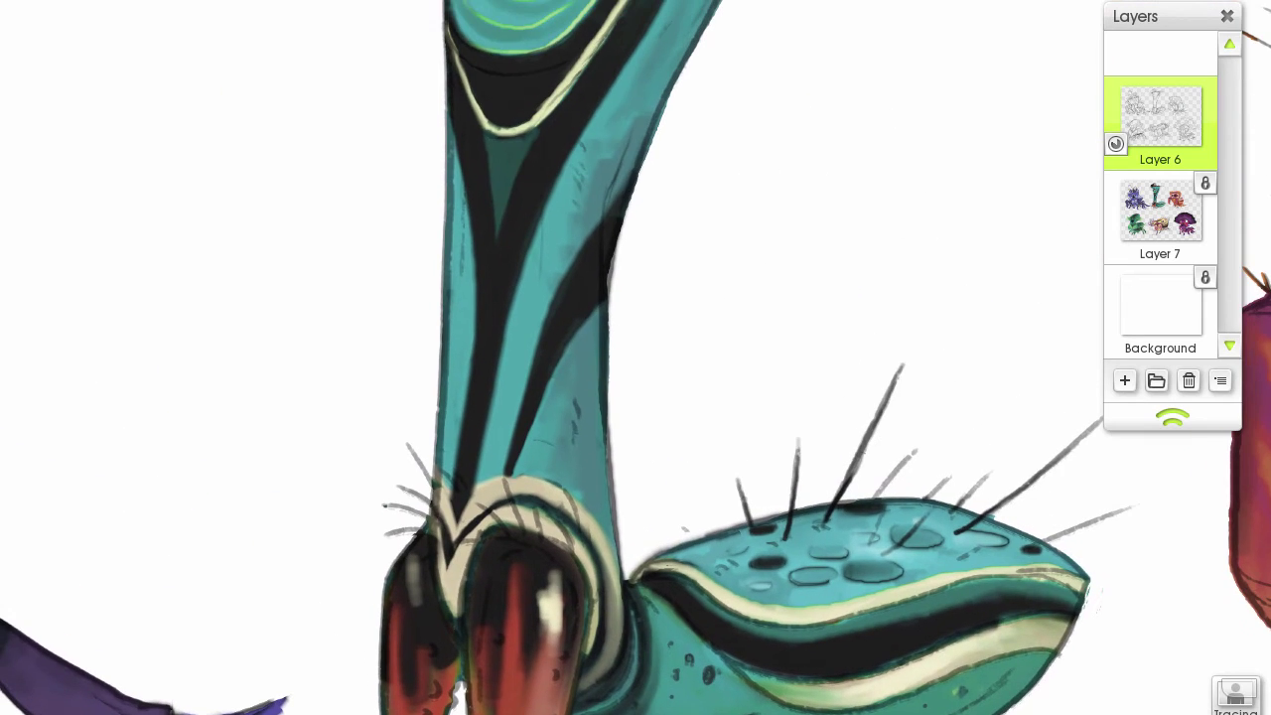
scroll(627, 693, down, 3)
drag(423, 315, 426, 360)
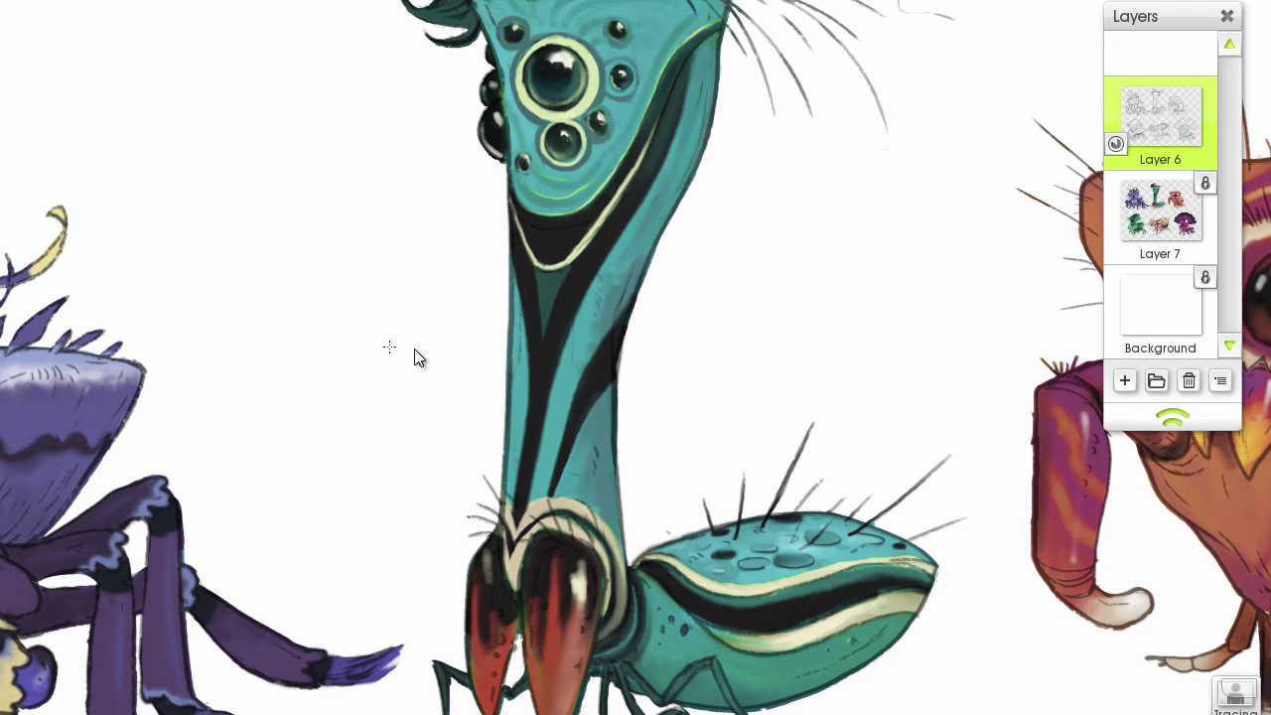
mouse_move(1114, 143)
key(plus)
drag(610, 451, 477, 277)
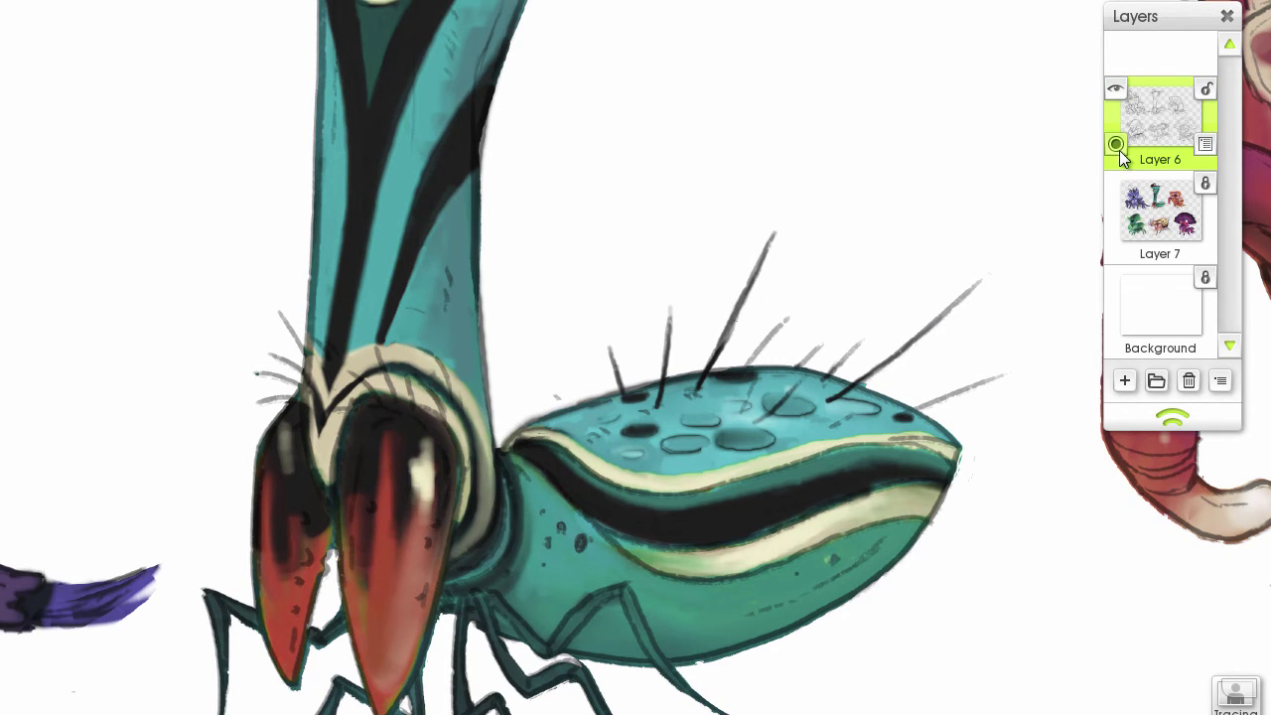
drag(1119, 150, 1116, 160)
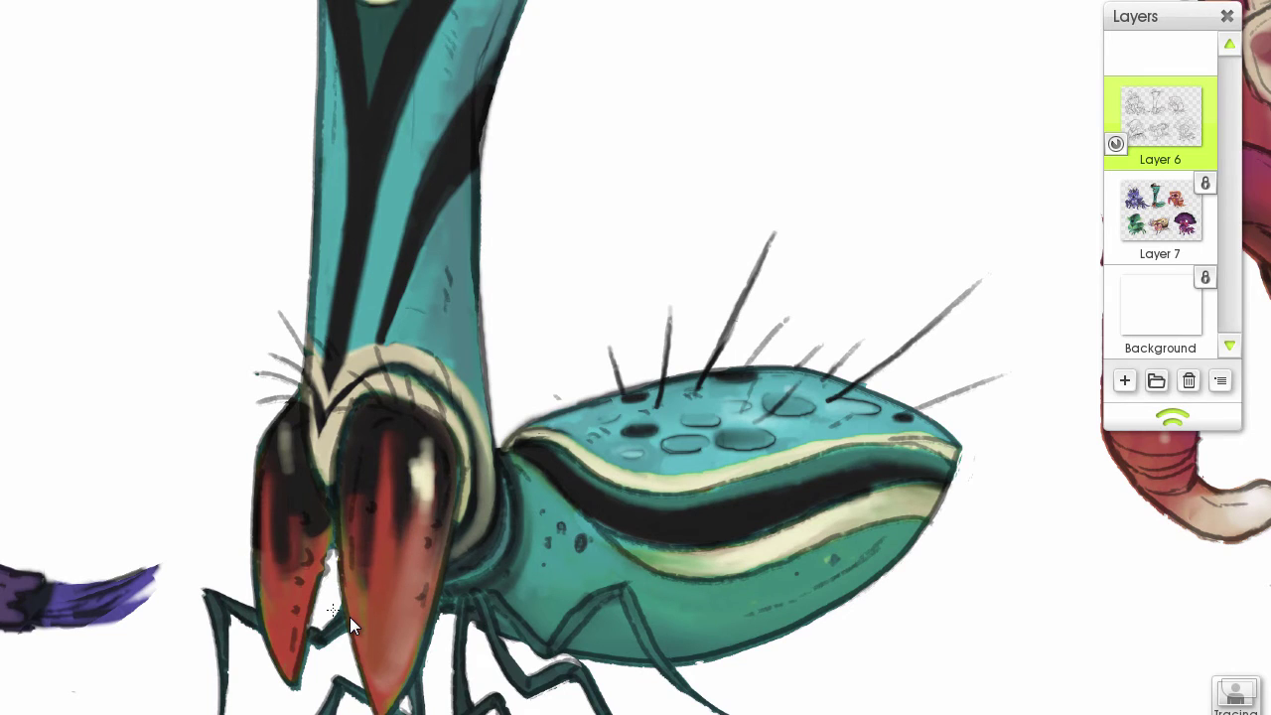
Review all six creatures together, and inspect the orange creature's line art and painted shading up close
scroll(350, 617, down, 3)
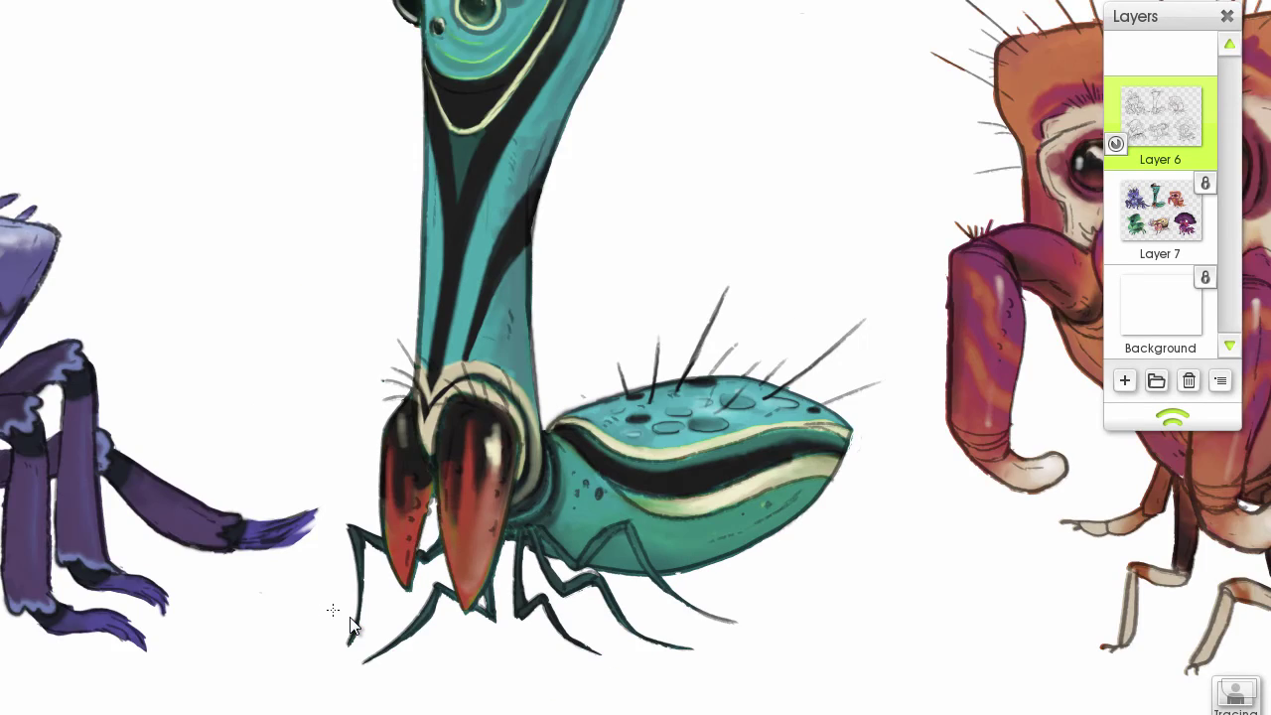
scroll(349, 617, down, 3)
scroll(350, 616, up, 3)
scroll(349, 616, down, 2)
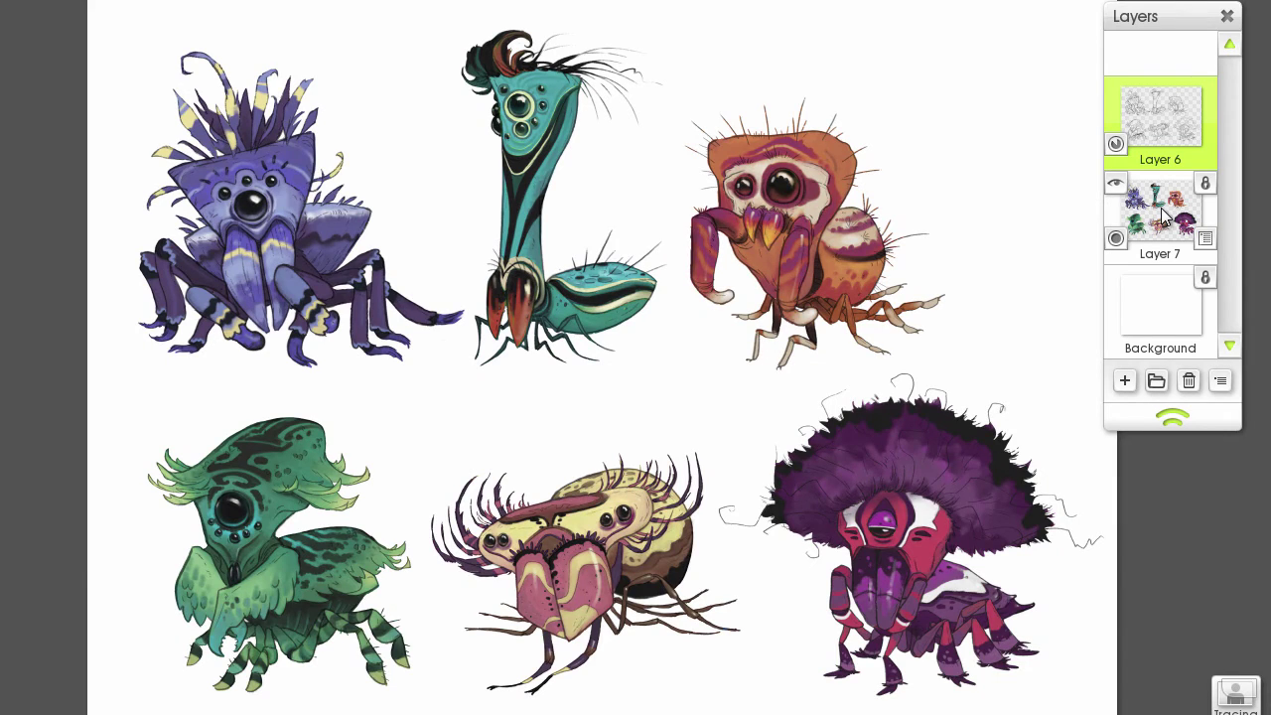
scroll(1160, 208, up, 3)
drag(823, 211, 428, 713)
key(ctrl+minus)
key(ctrl+minus)
key(ctrl+minus)
key(ctrl+minus)
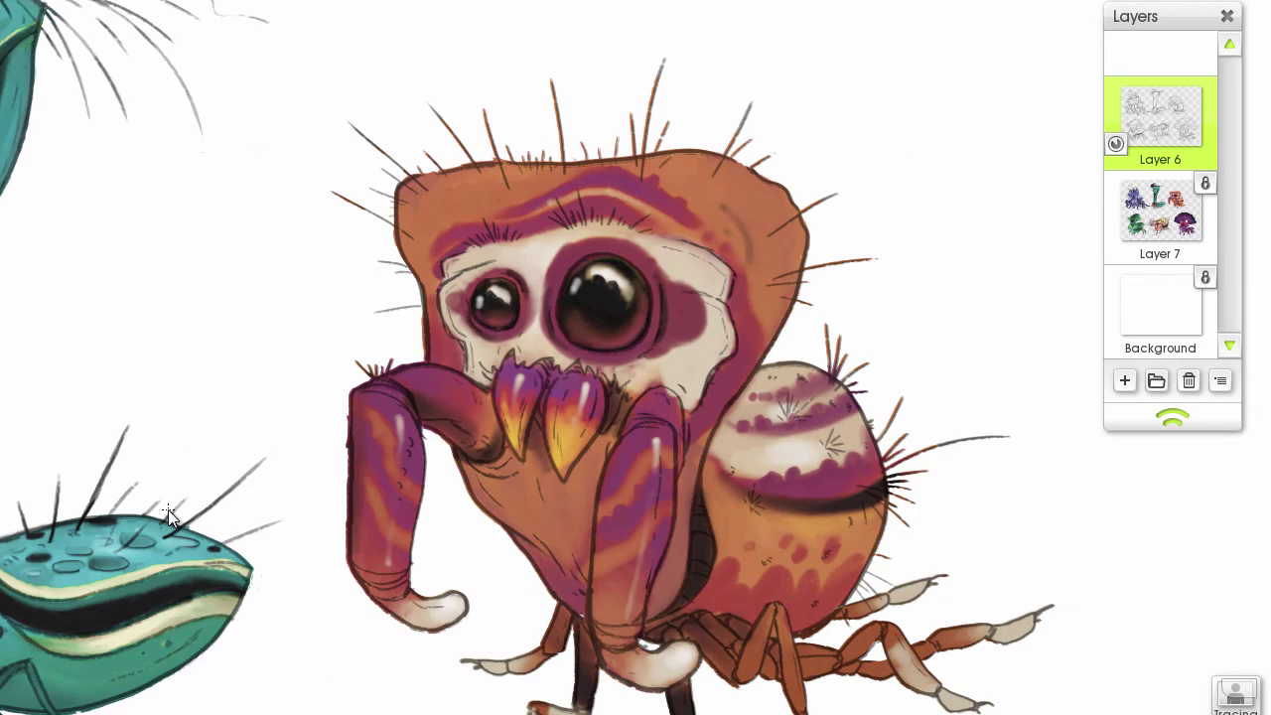
drag(373, 572, 461, 477)
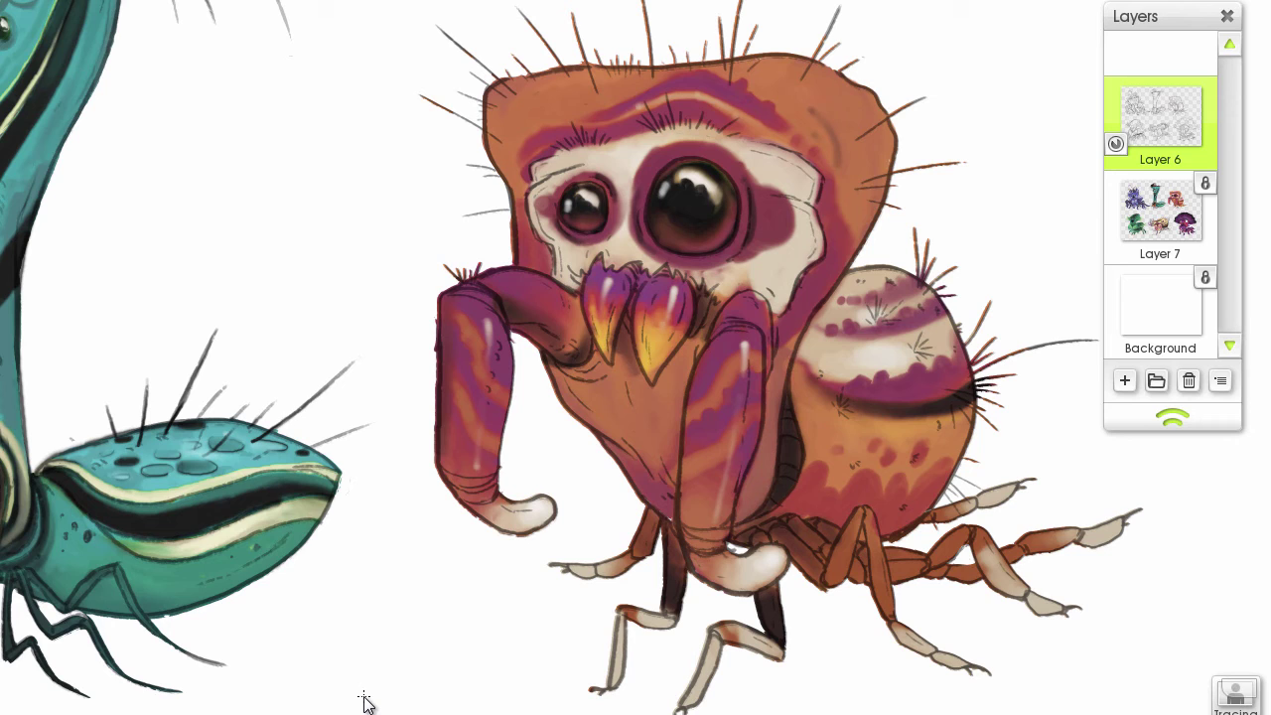
key(minus)
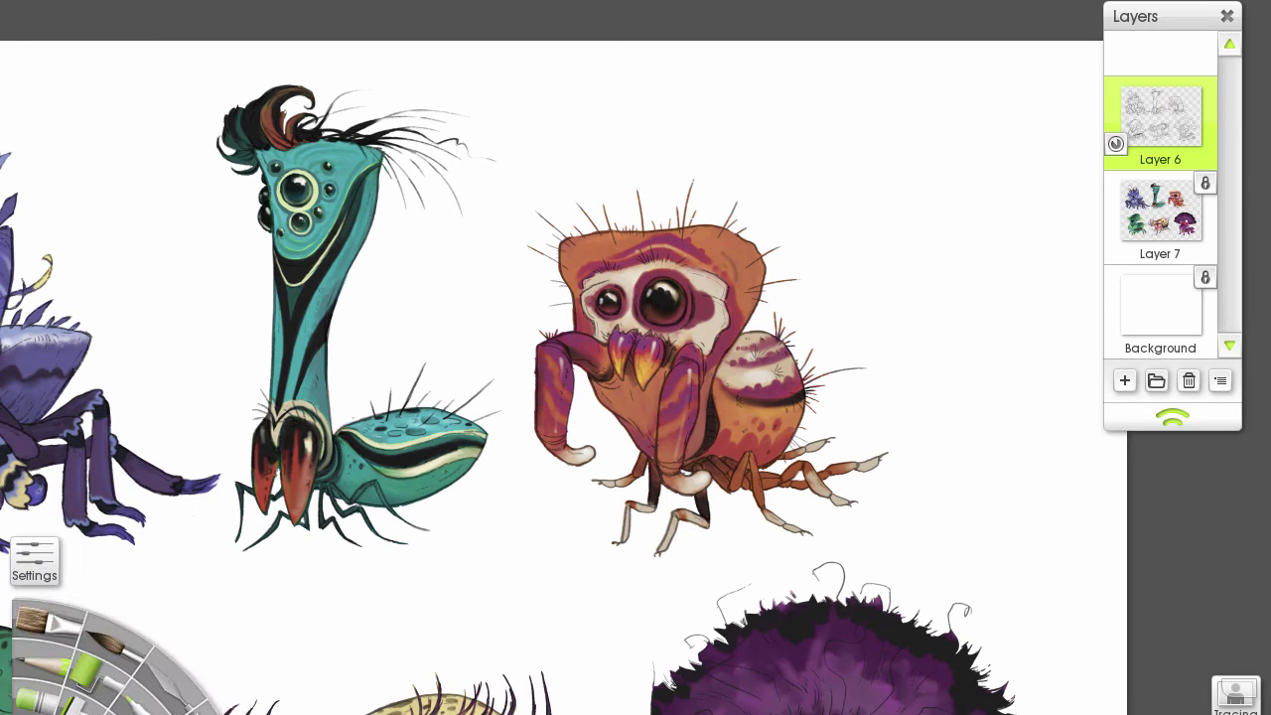
drag(526, 559, 516, 607)
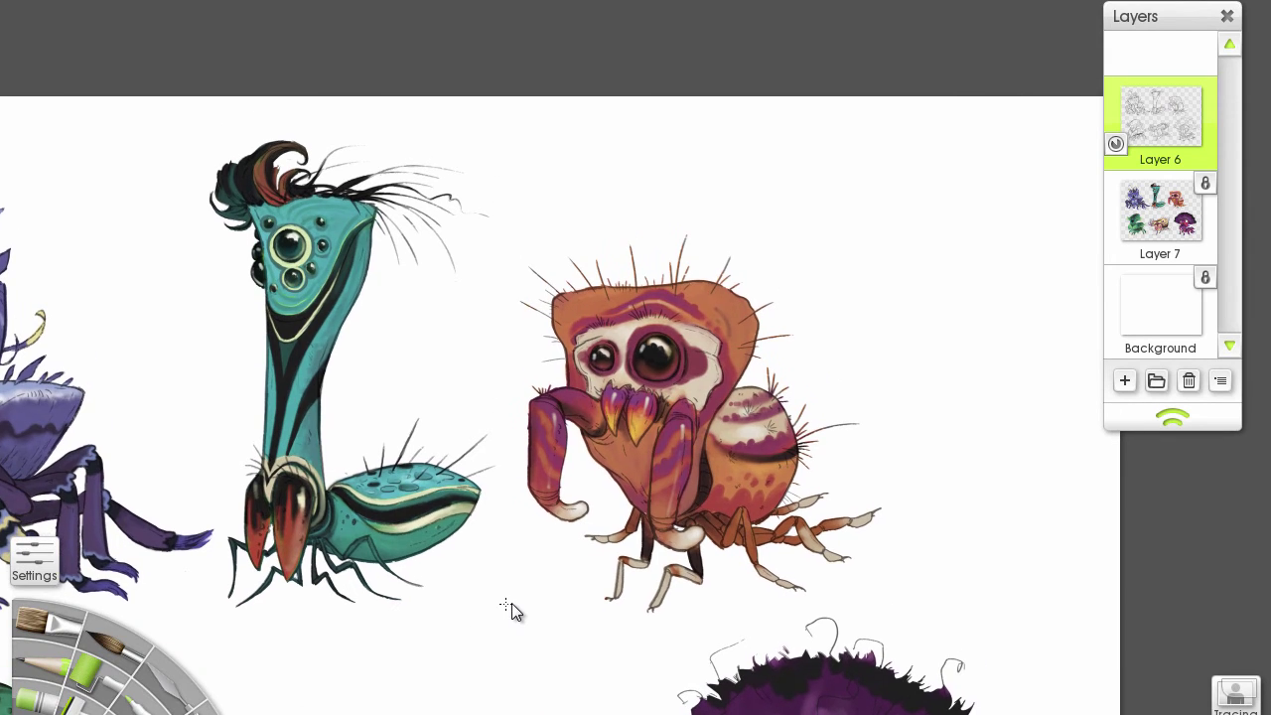
Try painting purple over the orange creature's larger fang with Layer 6 active, and undo the paint
key(plus)
key(plus)
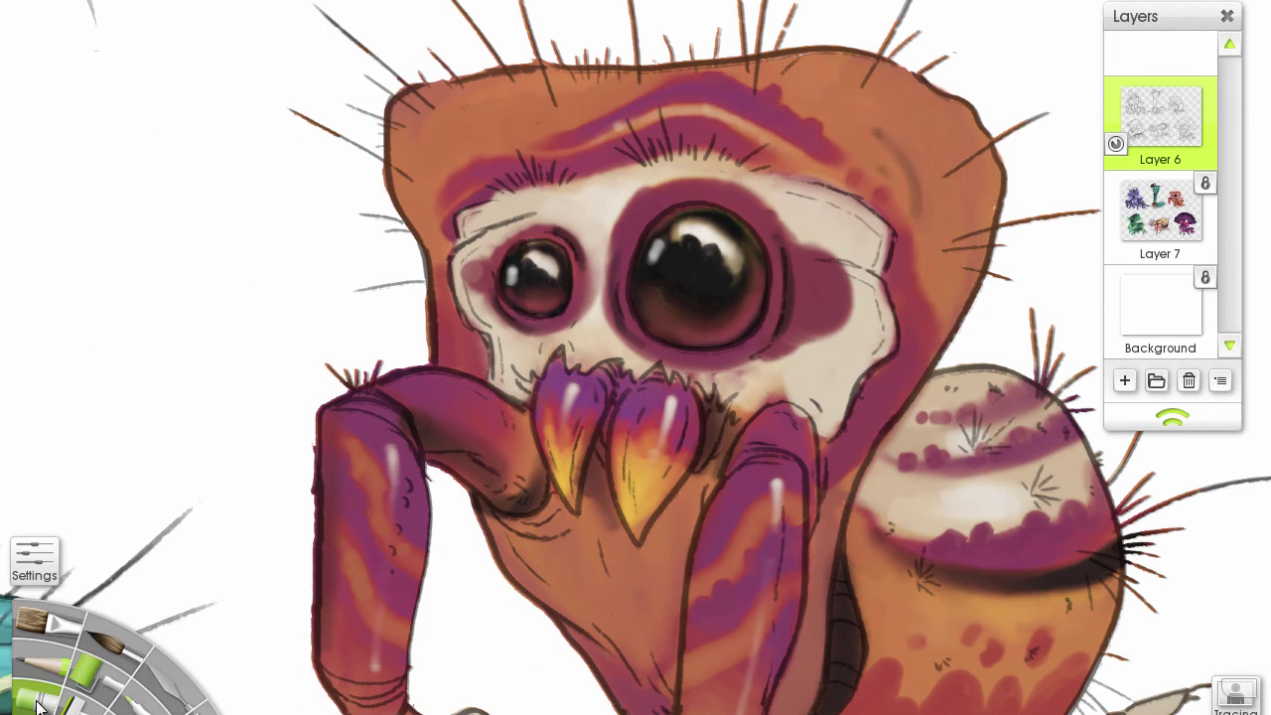
click(36, 703)
drag(649, 422, 661, 461)
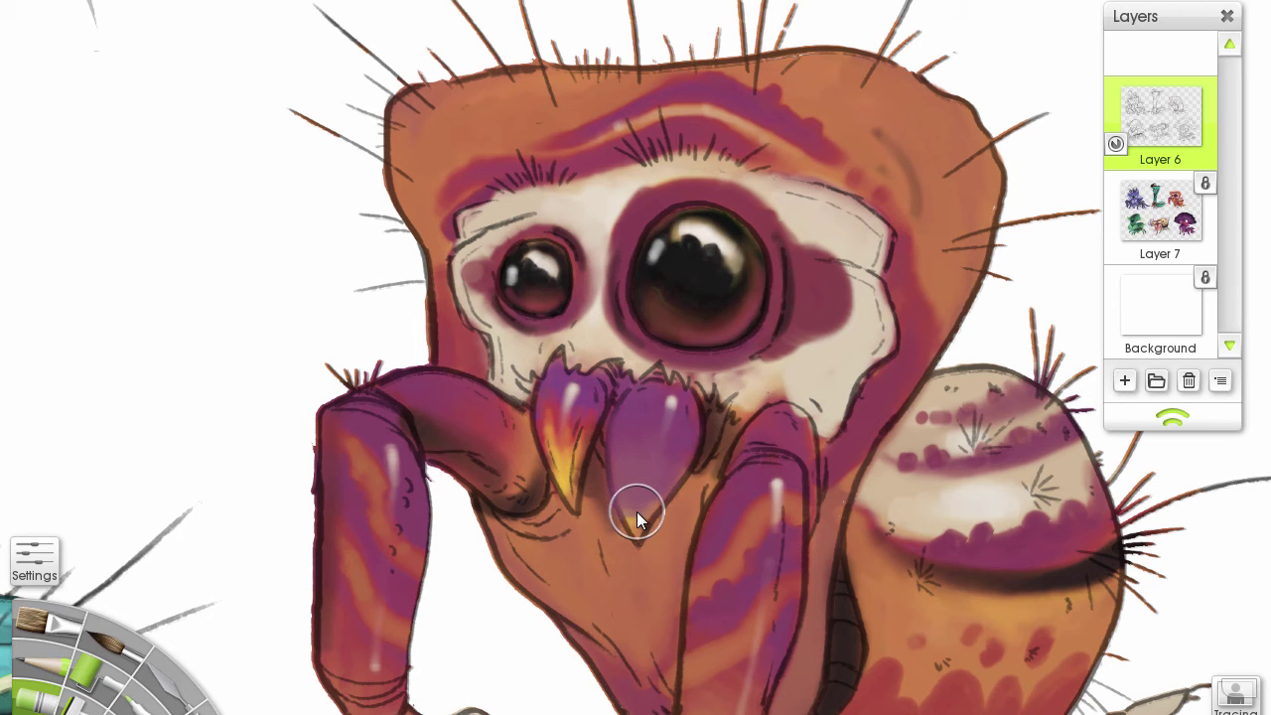
mouse_move(1169, 224)
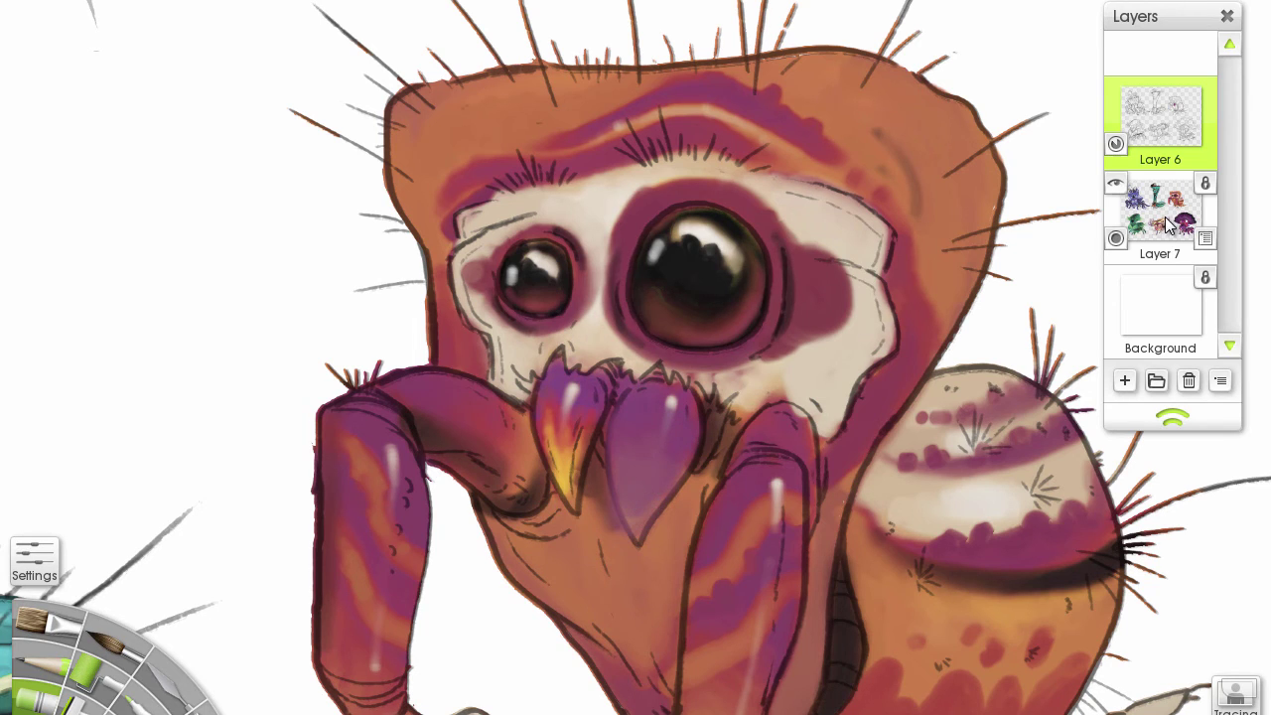
key(ctrl+z)
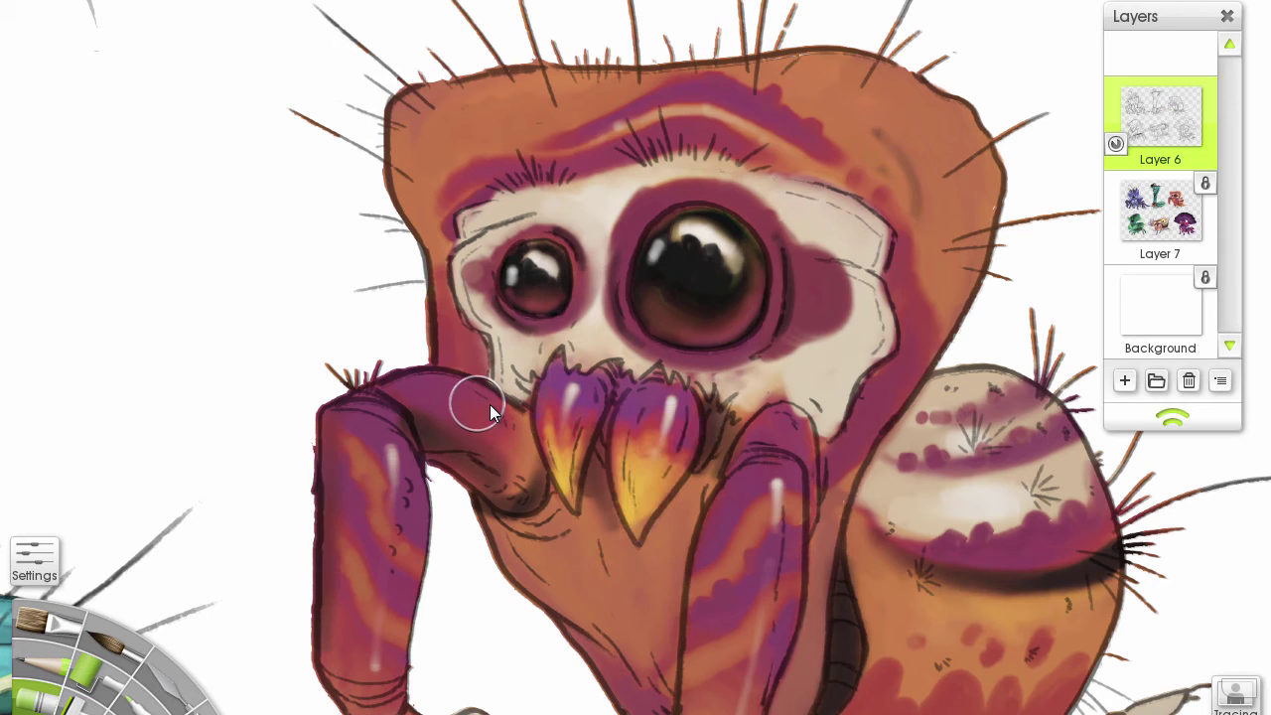
Paint the orange creature's larger fang flat purple on Layer 7, beneath the line art, and hide the interface panels
click(1147, 202)
mouse_move(647, 420)
mouse_down()
mouse_move(636, 521)
mouse_move(664, 431)
mouse_move(658, 476)
mouse_move(680, 423)
mouse_move(671, 404)
mouse_move(637, 525)
mouse_move(647, 423)
mouse_move(636, 502)
mouse_move(654, 426)
mouse_up()
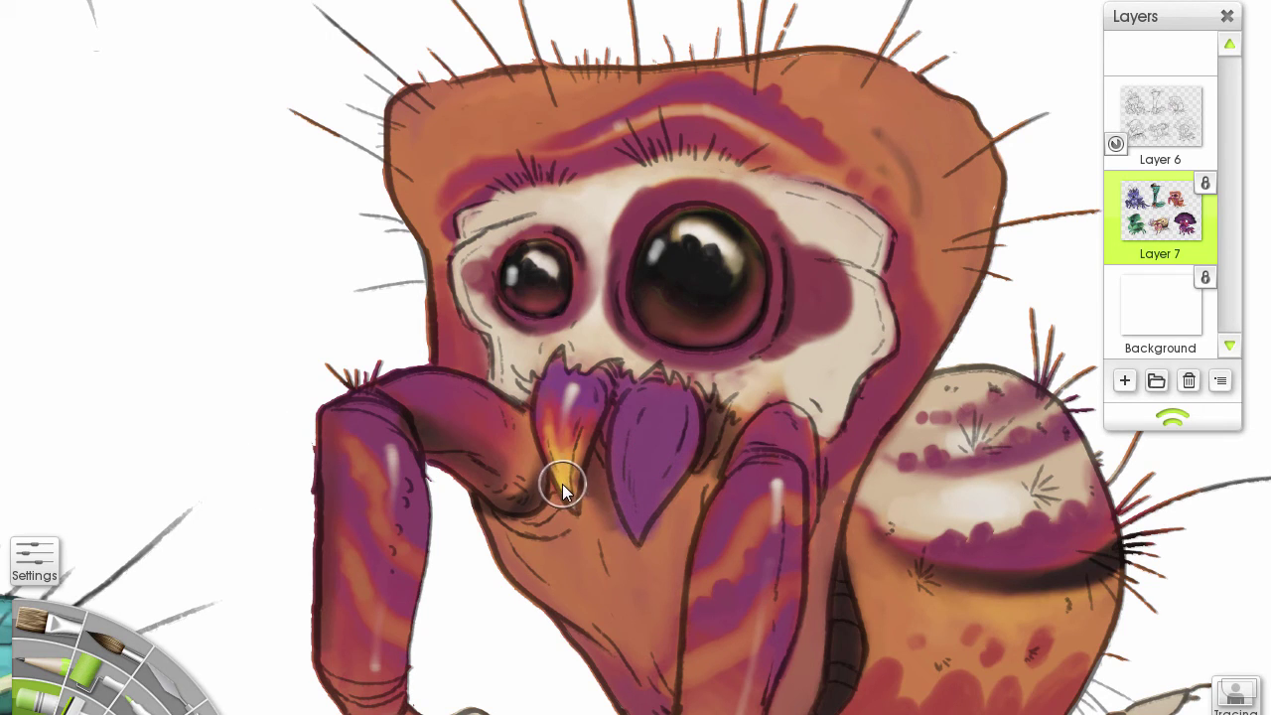
key(c)
mouse_move(979, 414)
mouse_down()
mouse_move(989, 400)
mouse_move(978, 394)
mouse_up()
key(Return)
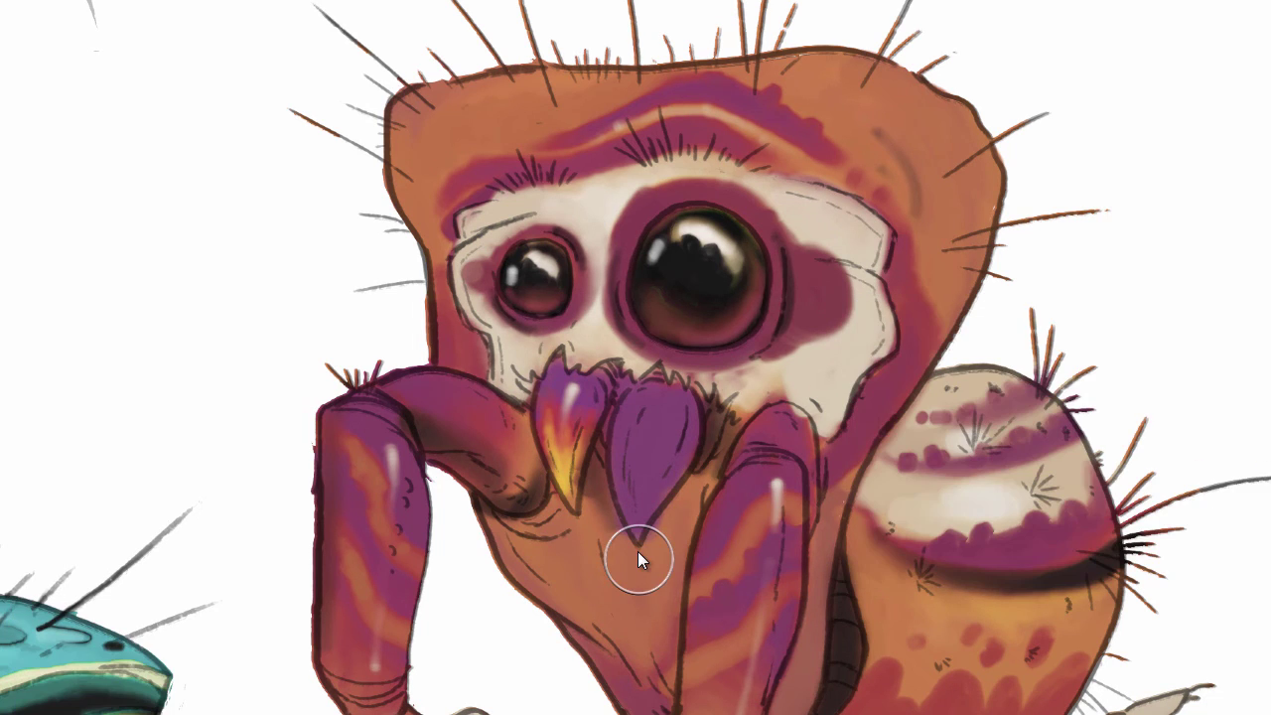